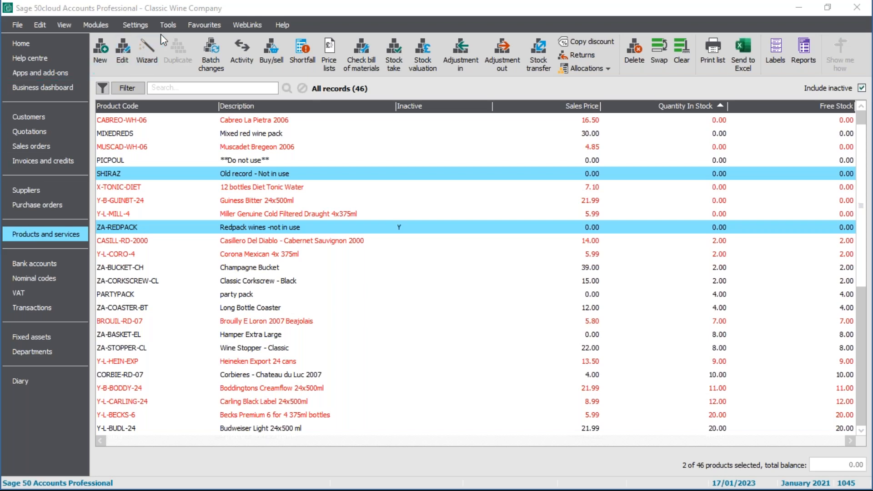
Archive the Classic Wine Company data with the description Mid Year 2023, accepting that all other open windows close
left_click(170, 25)
mouse_move(190, 89)
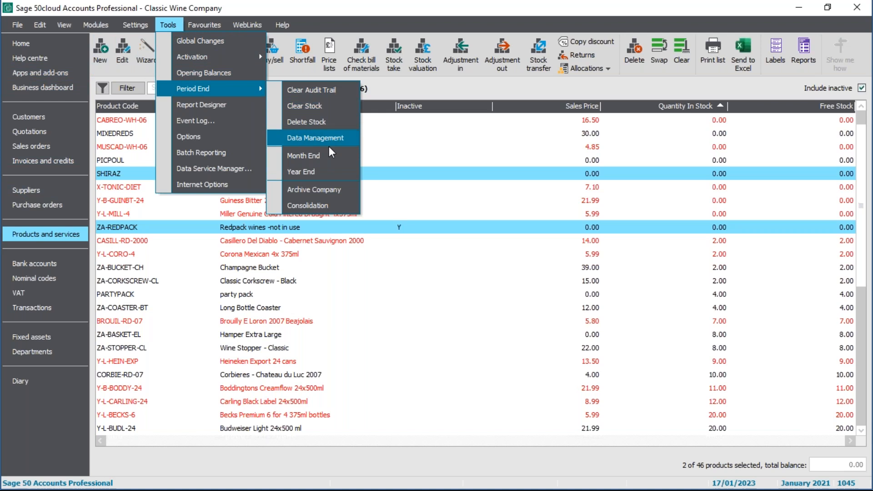
left_click(329, 189)
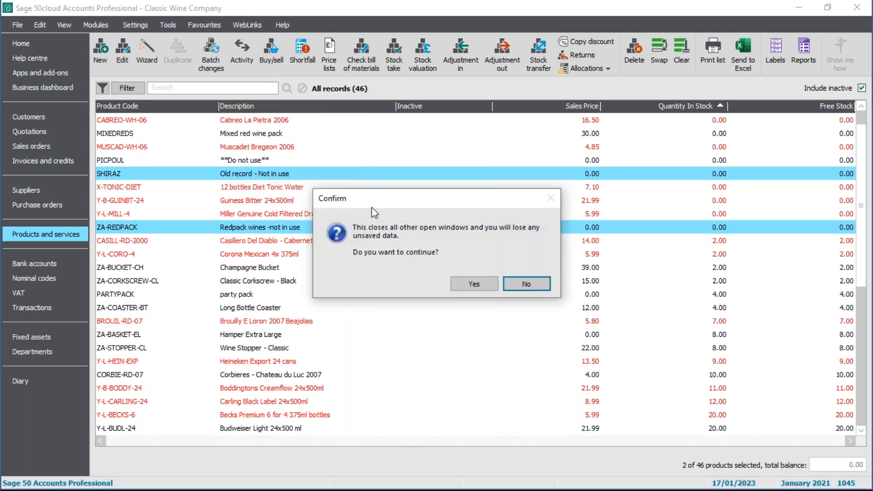
left_click(474, 283)
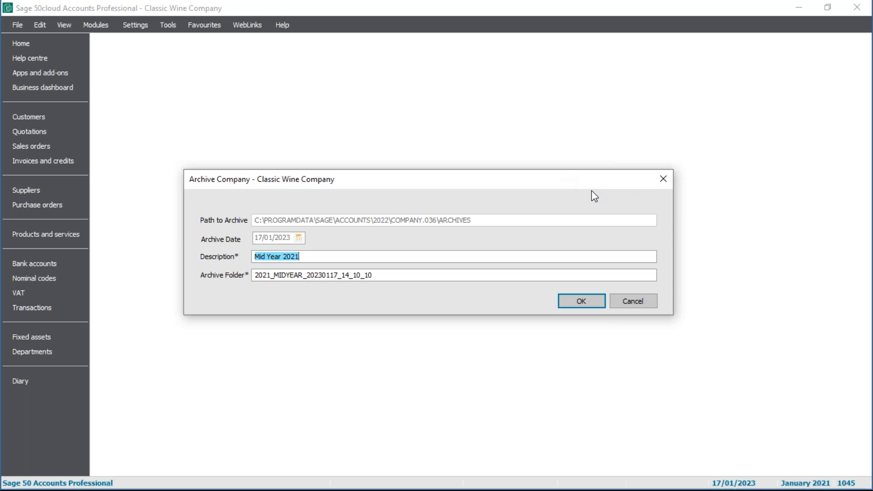
left_click(313, 257)
key("BackSpace")
type("3")
left_click(590, 302)
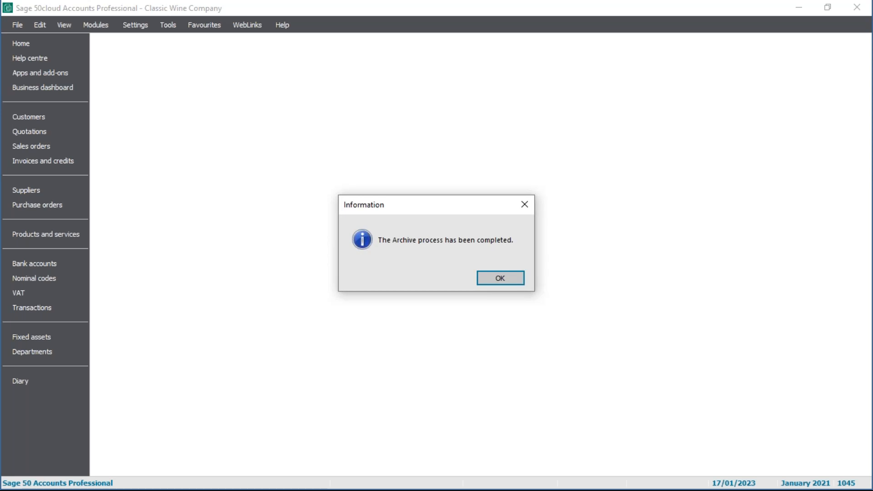
left_click(517, 279)
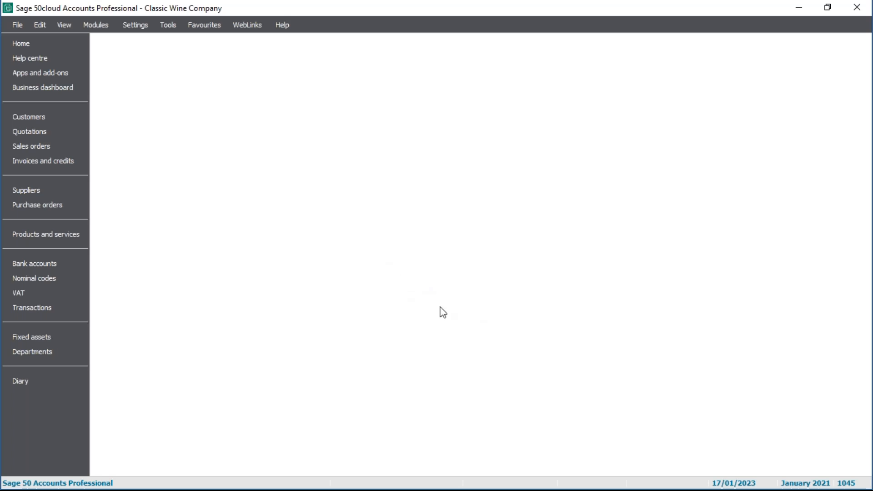
Open the Mid Year 2023 company archive, log on with the account password and close the archive list
left_click(19, 26)
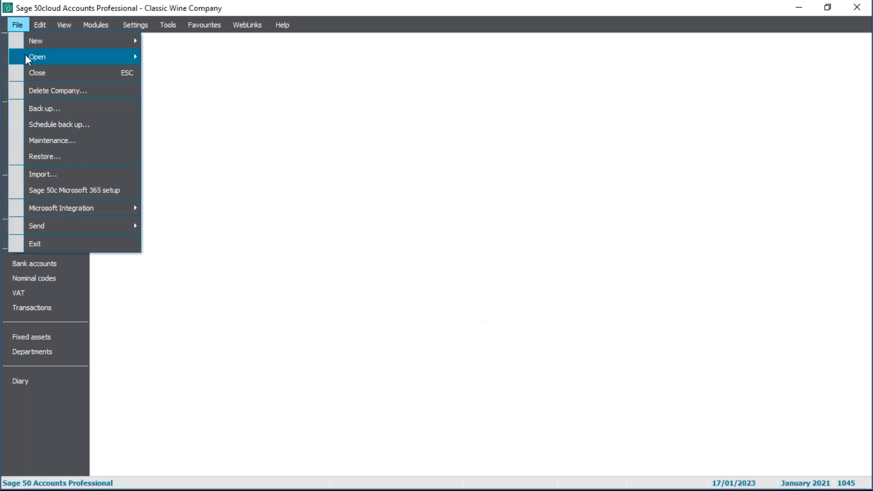
mouse_move(26, 54)
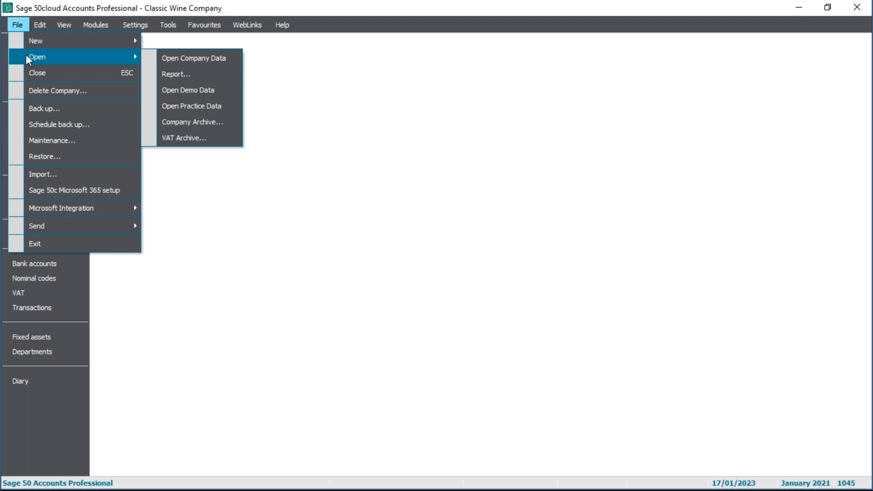
left_click(186, 123)
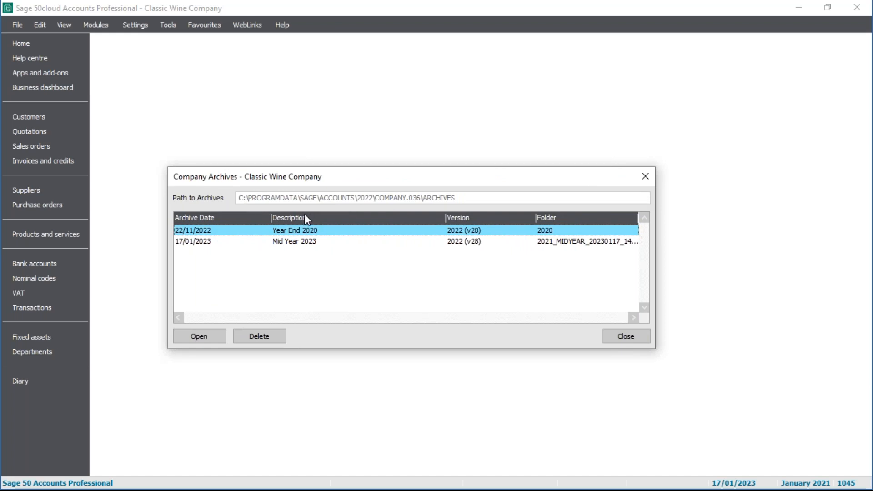
left_click(320, 242)
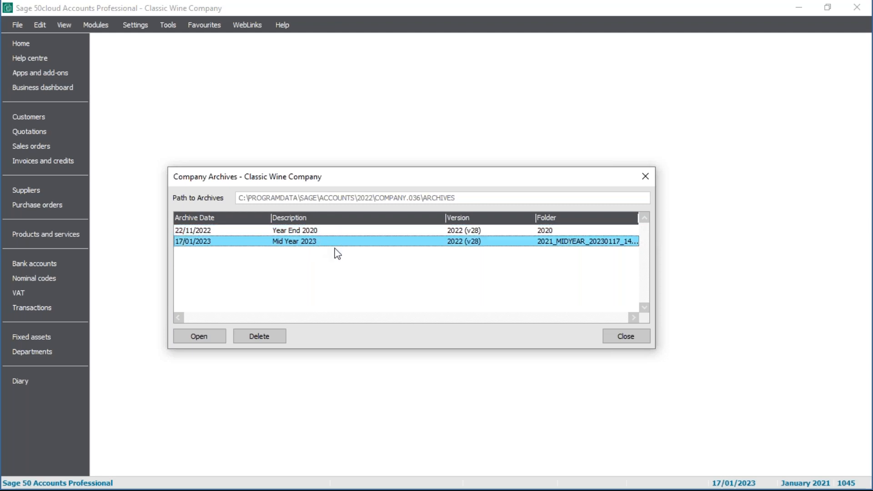
left_click(208, 338)
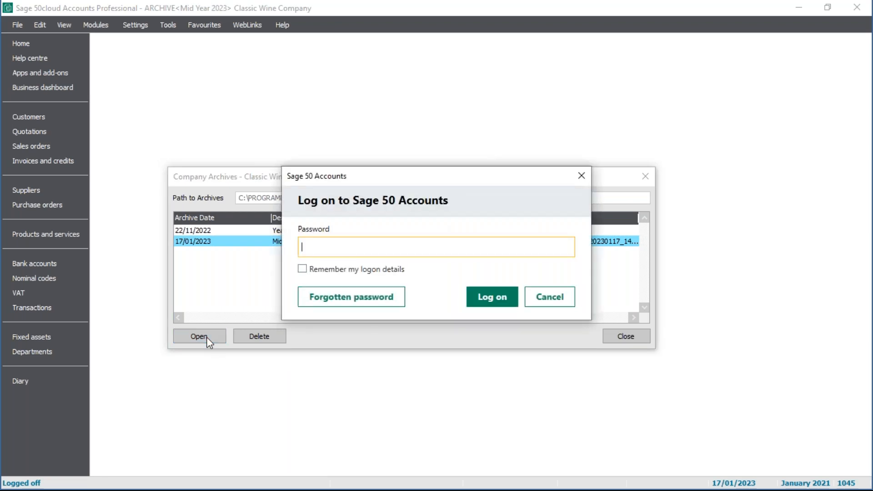
type("••••")
left_click(499, 301)
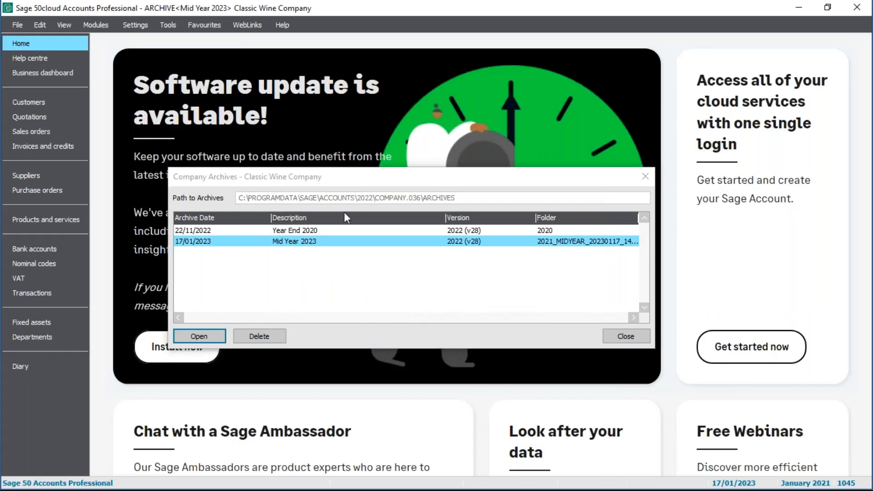
left_click(632, 337)
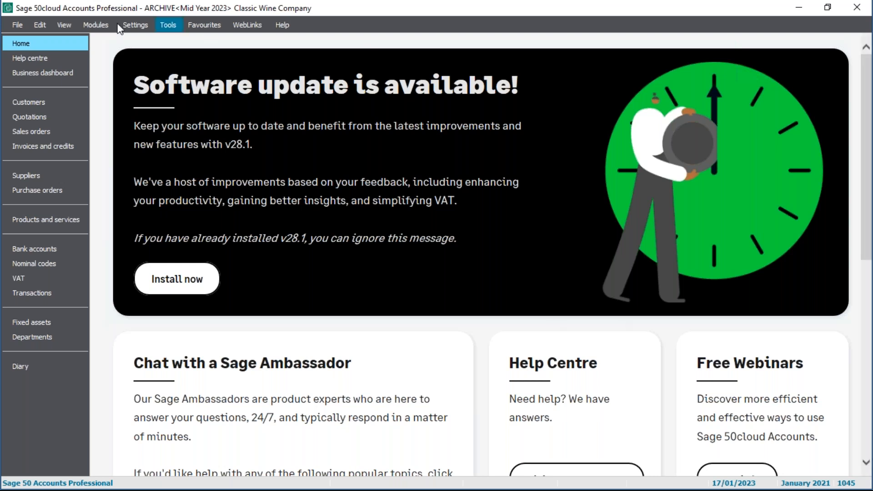
View the archive's customer records and product records, and check the period end options available there
left_click(36, 103)
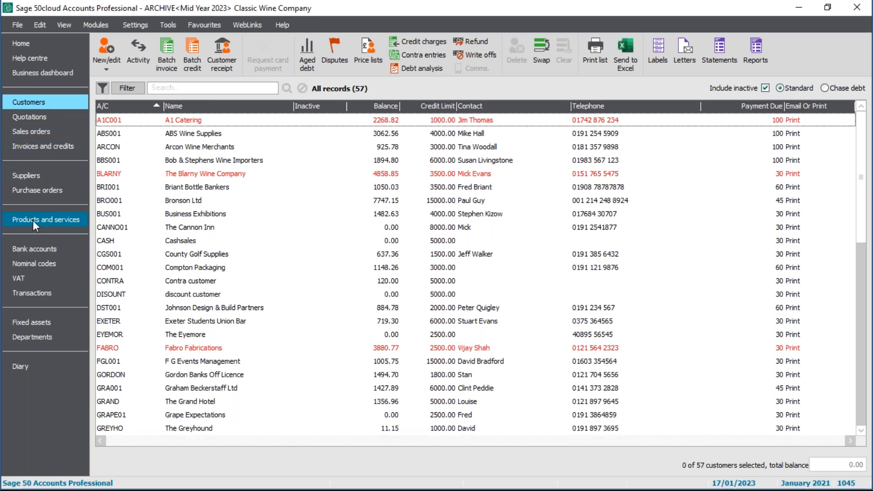
left_click(35, 218)
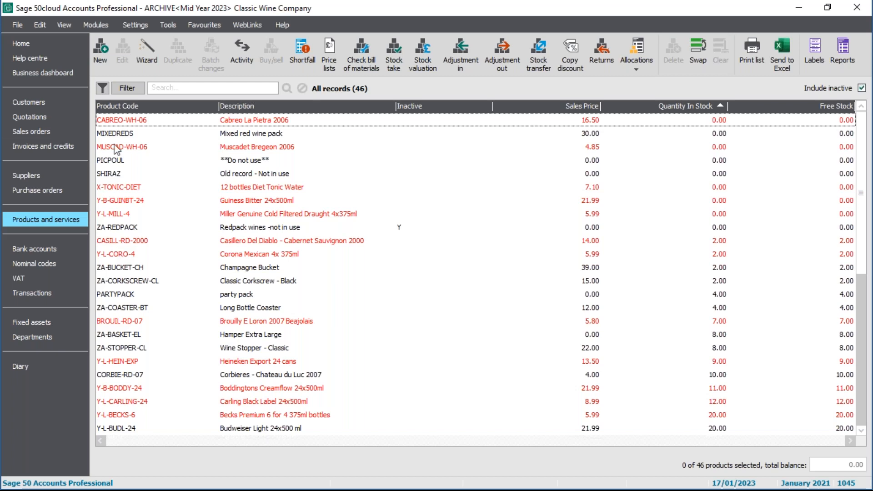
left_click(165, 25)
mouse_move(188, 88)
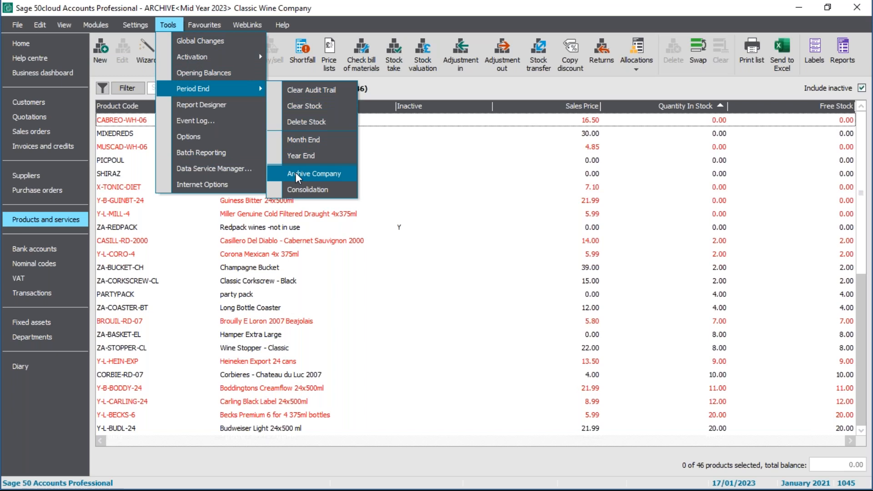
left_click(422, 176)
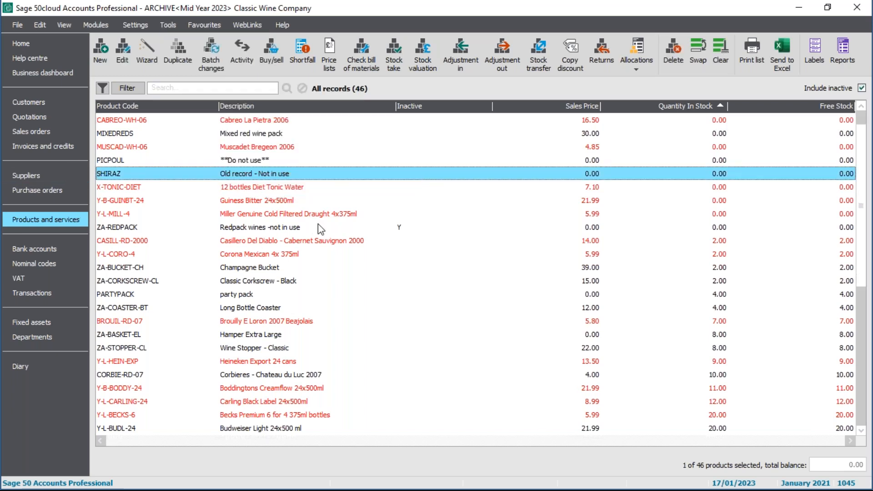
Switch from the archive back to the live company data and log on with the account password
left_click(18, 25)
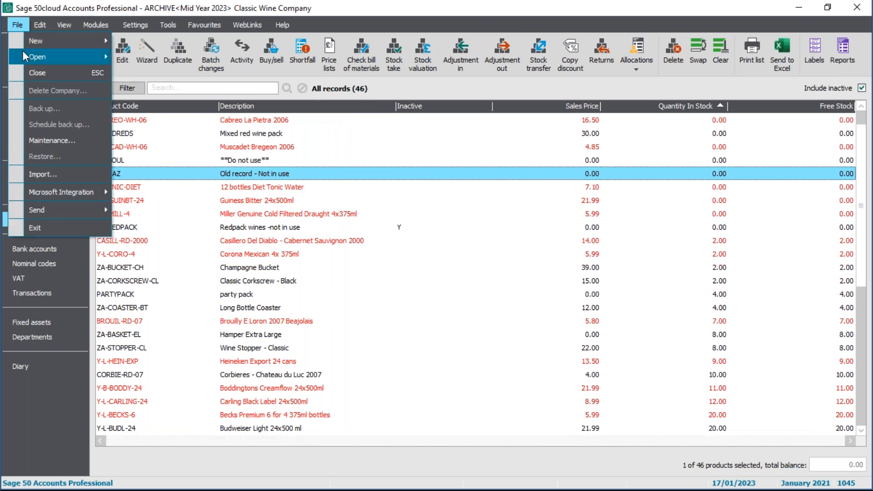
mouse_move(26, 57)
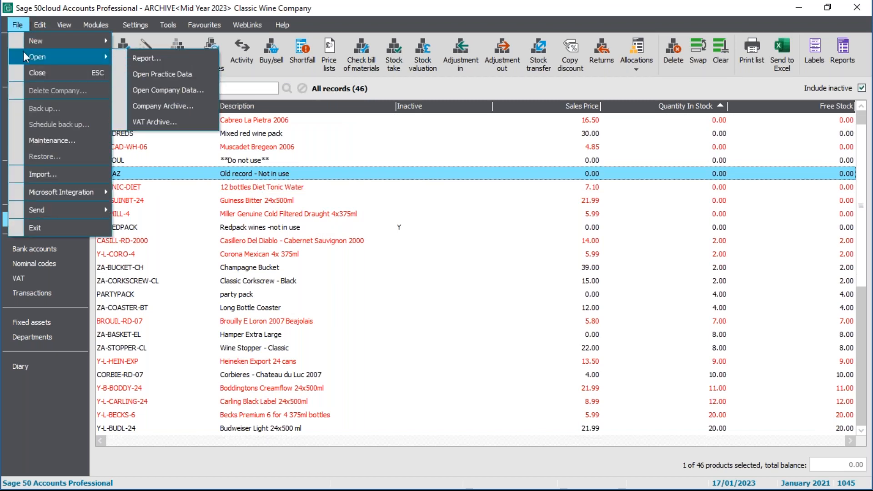
left_click(146, 89)
left_click(480, 283)
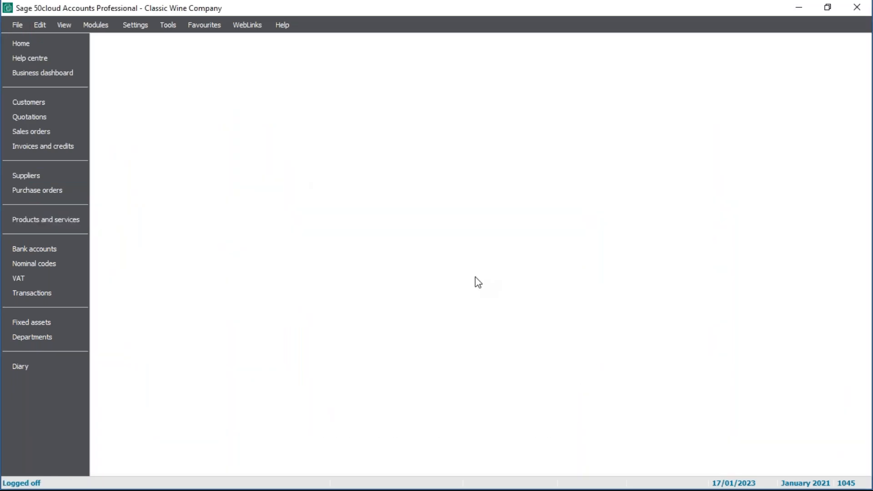
type("*****")
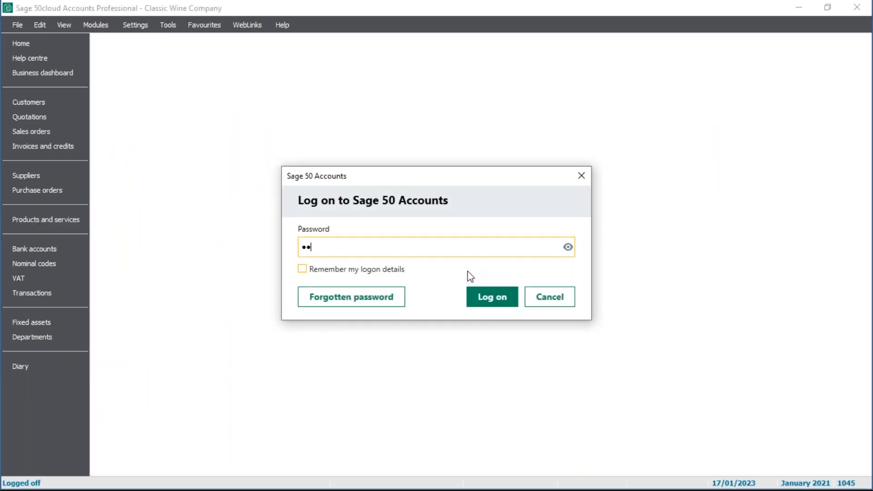
key("Return")
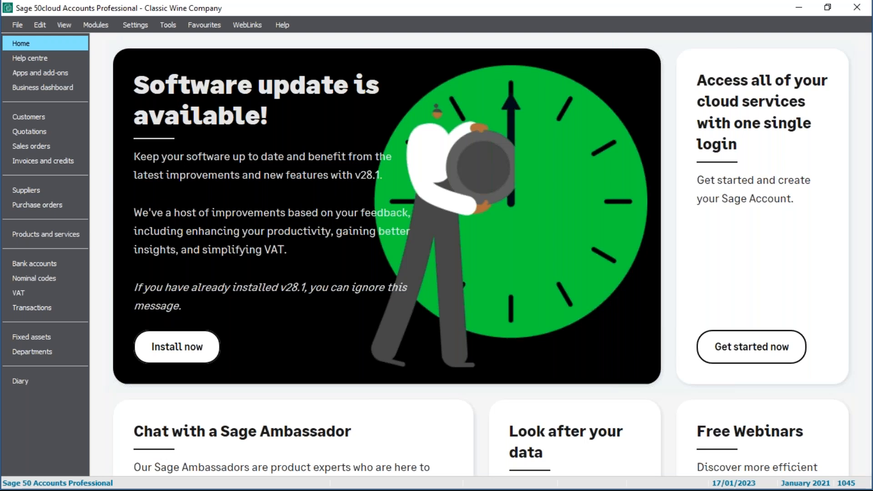
left_click(18, 23)
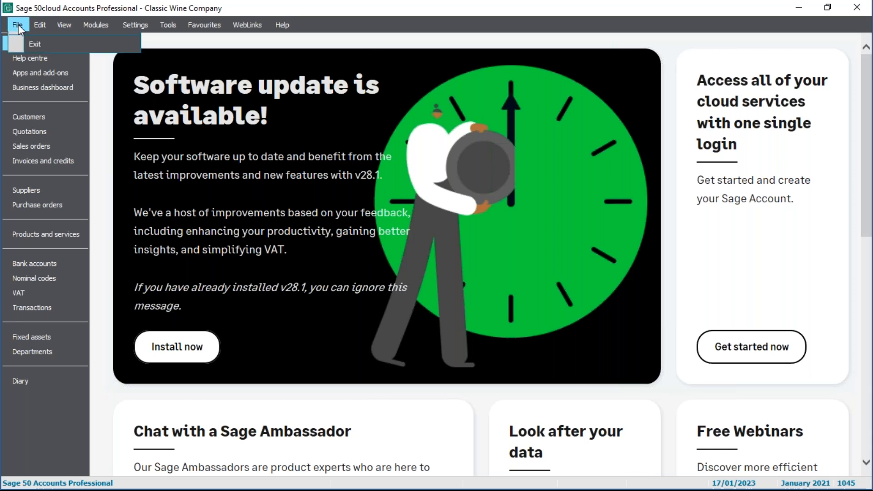
mouse_move(23, 56)
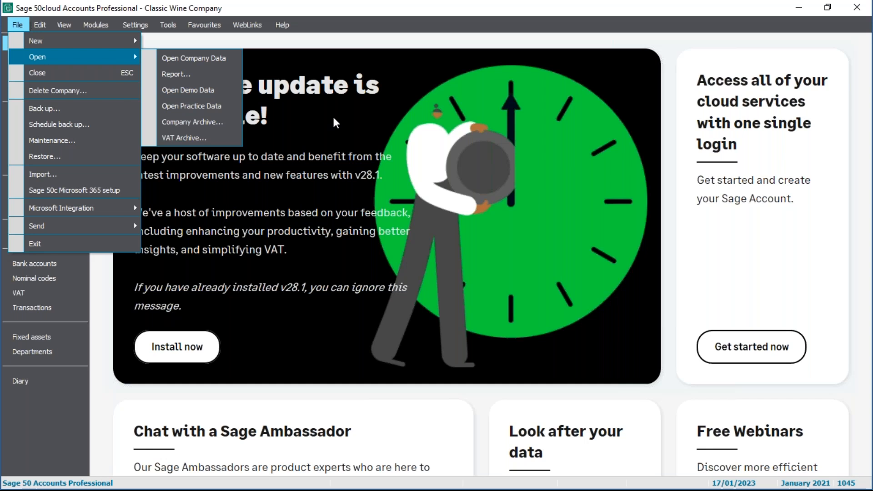
left_click(313, 133)
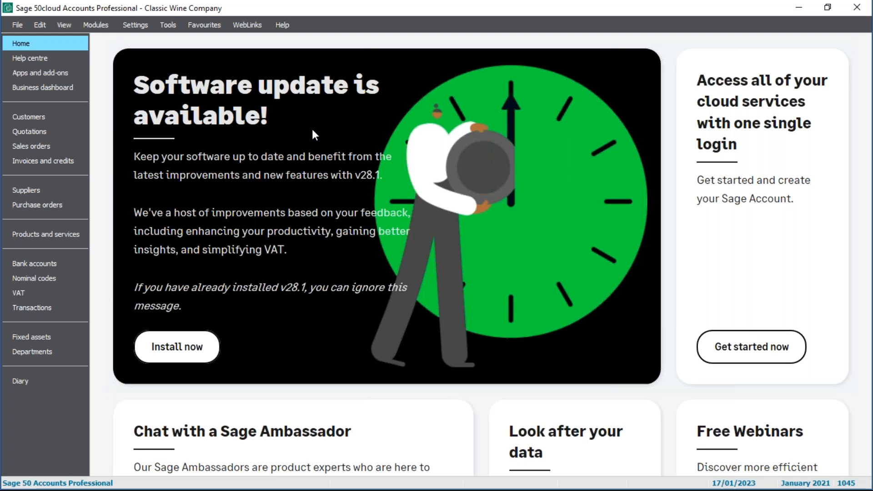
Show the products and services records, sort them by product code and look through the list
left_click(73, 235)
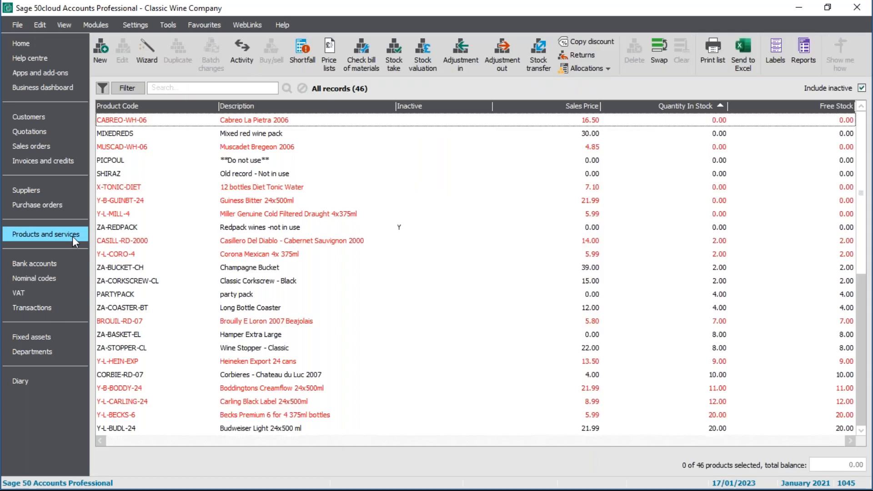
left_click(190, 109)
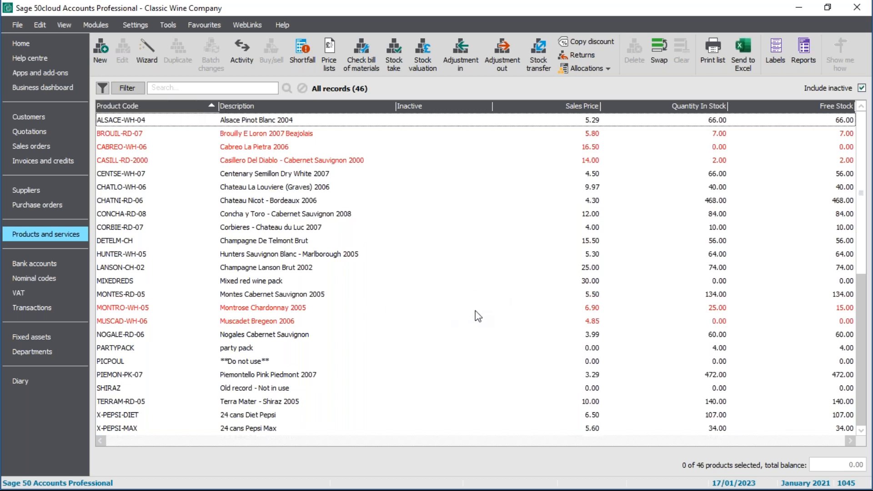
scroll(475, 308, "down", 20)
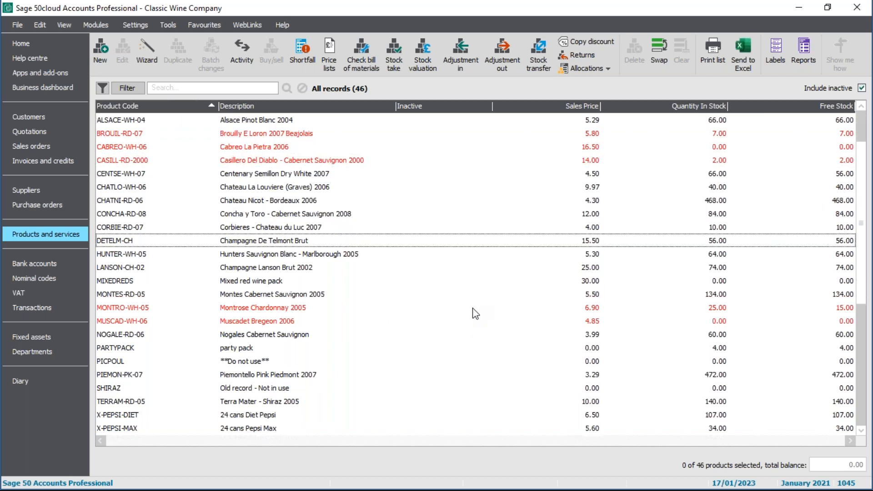
scroll(483, 350, "down", 15)
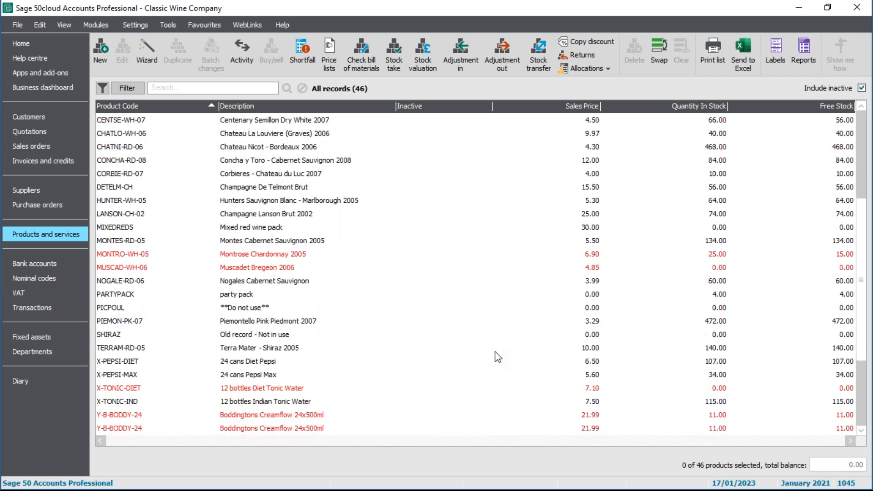
scroll(526, 359, "down", 10)
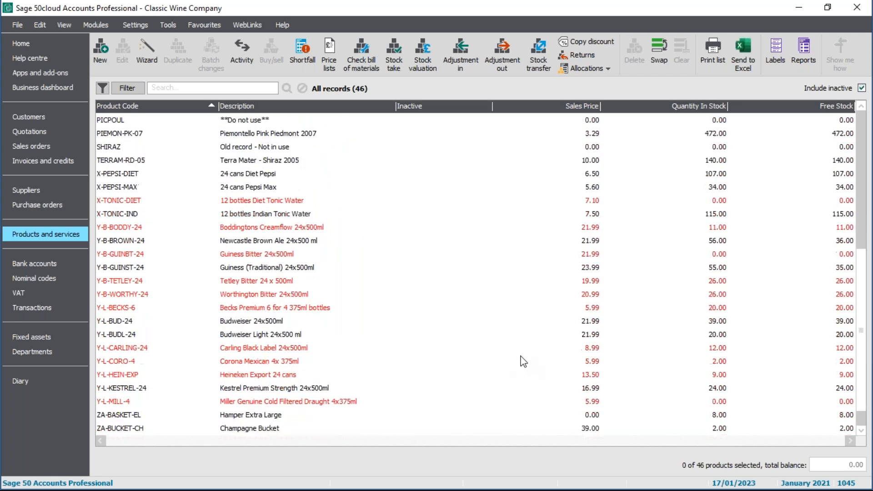
scroll(483, 348, "up", 6)
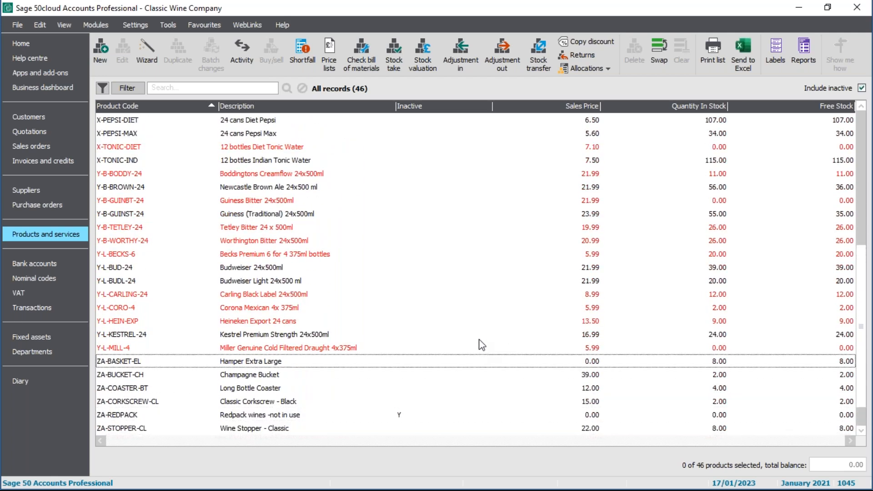
Select the ZA-REDPACK and PICPOUL product records together
left_click(269, 417)
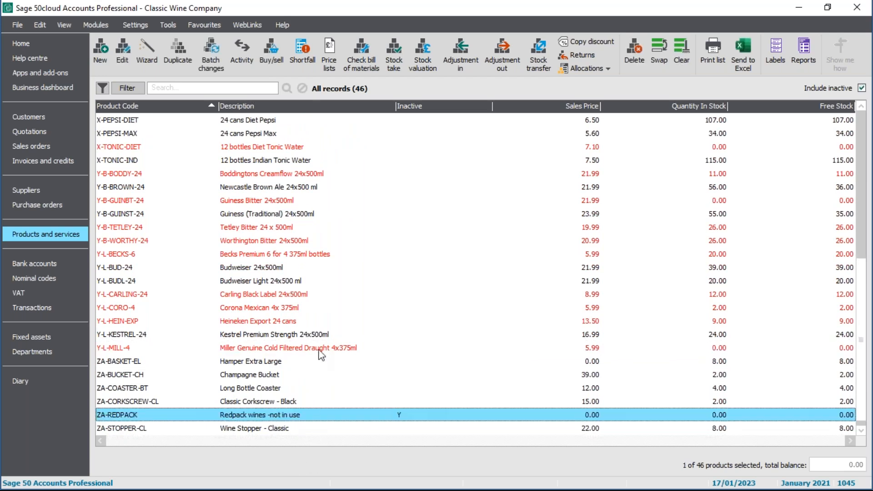
scroll(321, 352, "up", 4)
left_click_drag(861, 363, 861, 255)
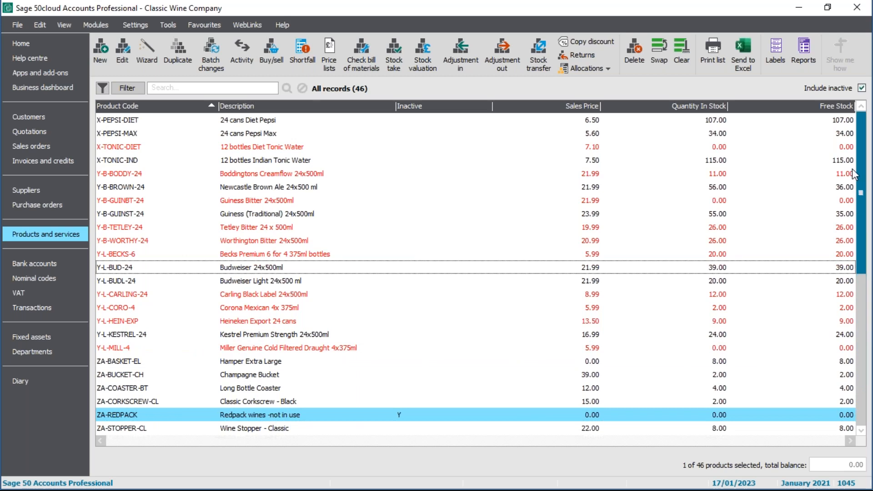
left_click(246, 365, "ctrl")
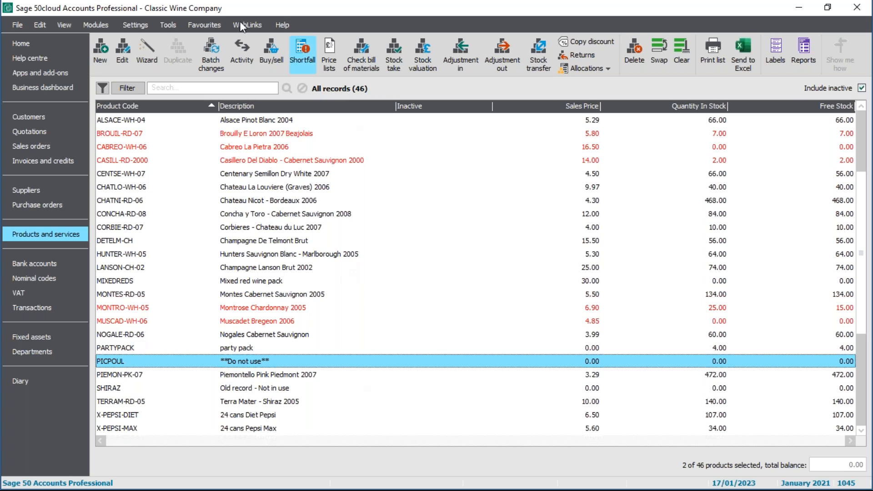
Clear the product selection and sort the records by quantity in stock, lowest first
left_click(186, 108)
left_click(189, 108)
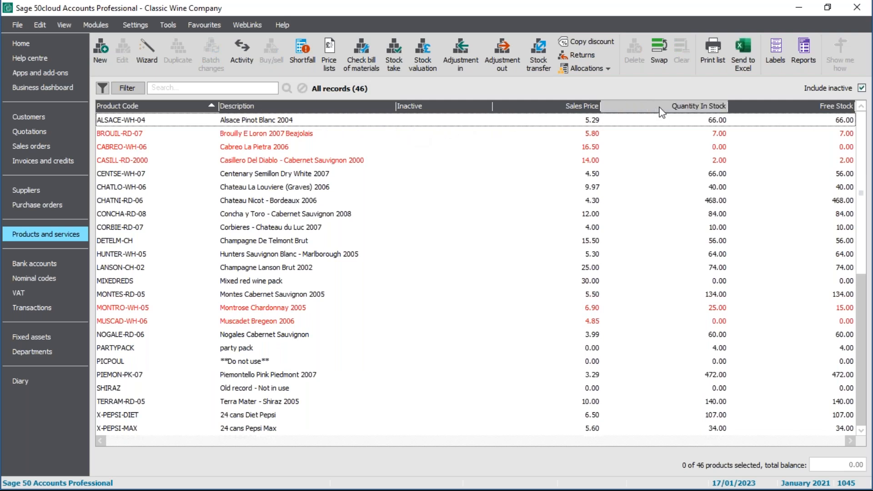
left_click(696, 108)
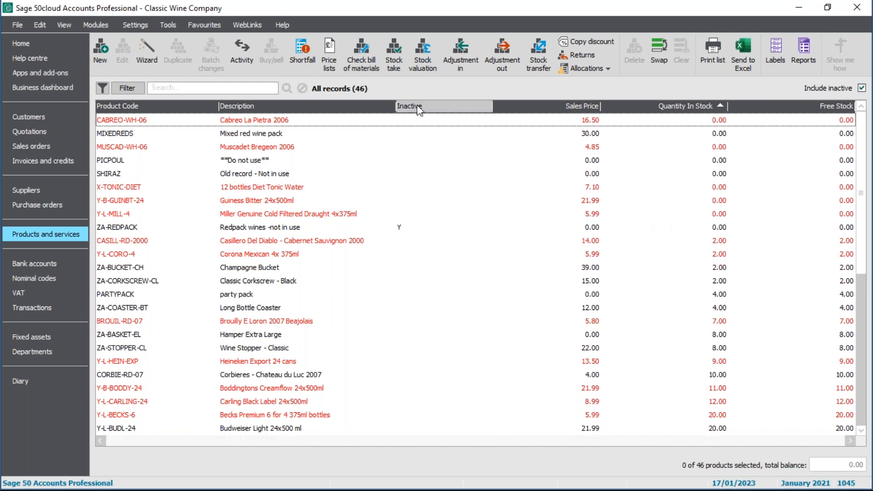
Examine the stock activity of the CABREO-WH-06 product record, then close the record
left_click(242, 122)
left_click(245, 121)
left_click(245, 121)
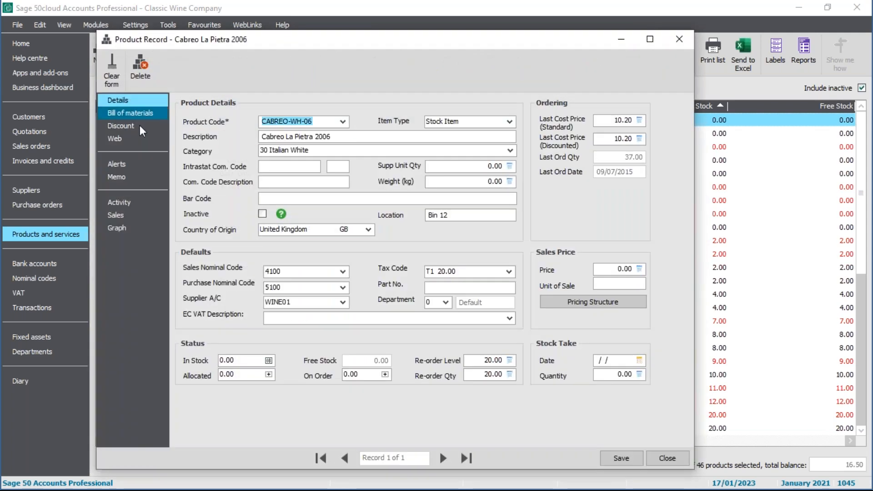
left_click(129, 202)
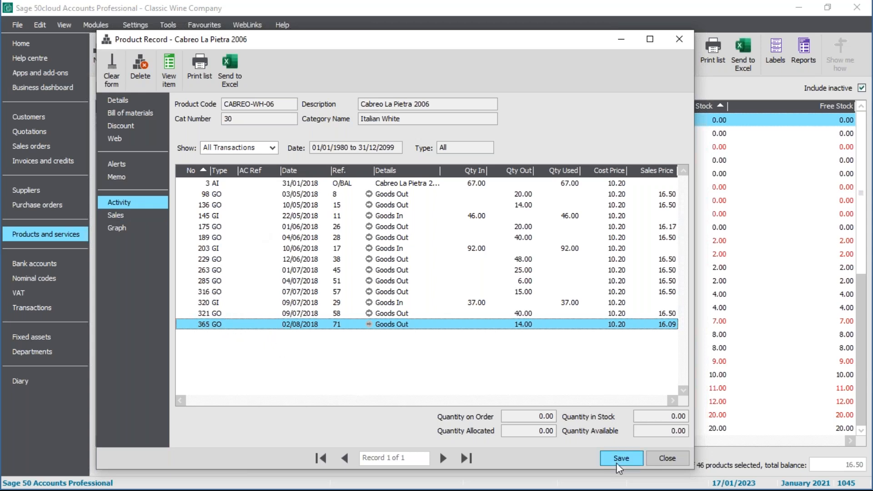
left_click(667, 459)
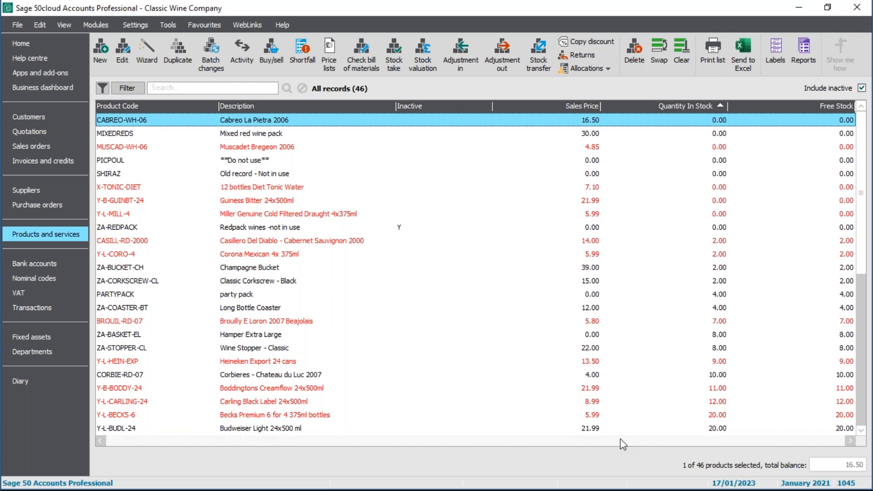
Start the period-end Clear Stock routine and set it to clear transactions on selected records only
left_click(169, 25)
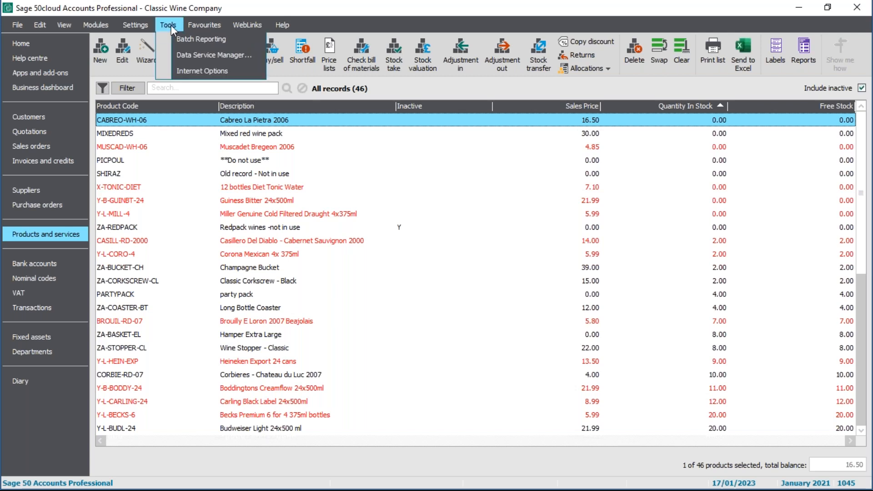
mouse_move(200, 89)
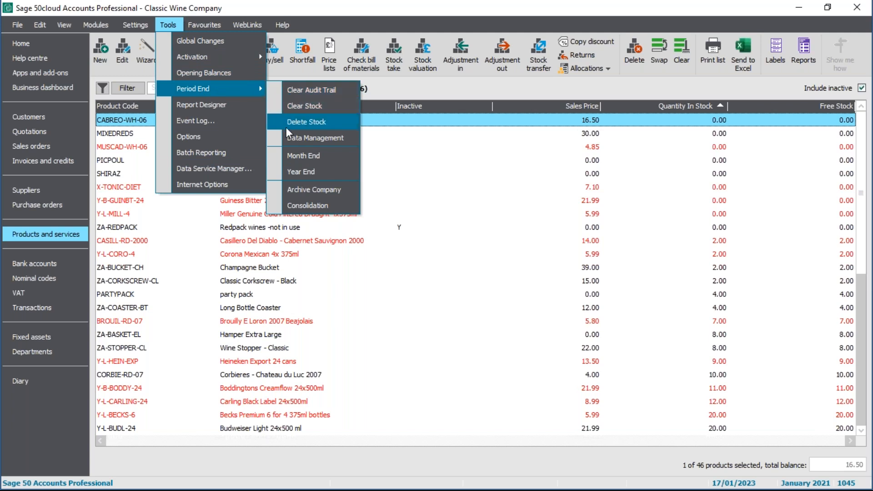
left_click(300, 105)
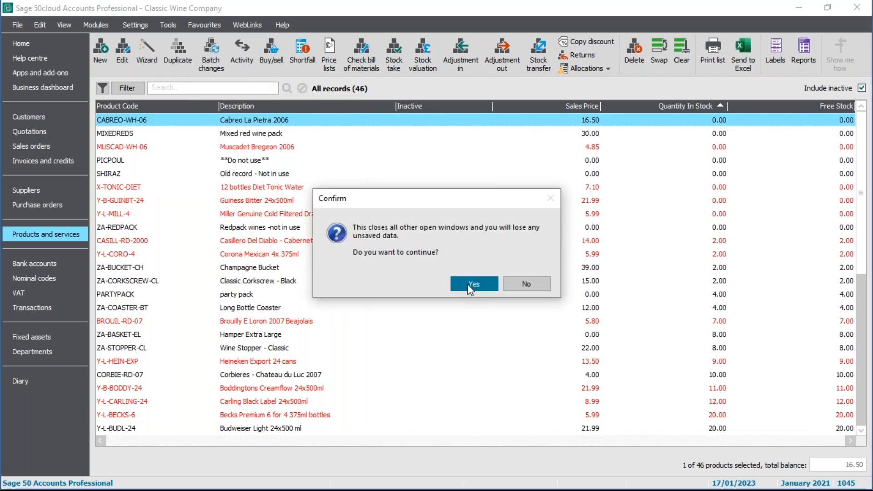
left_click(473, 285)
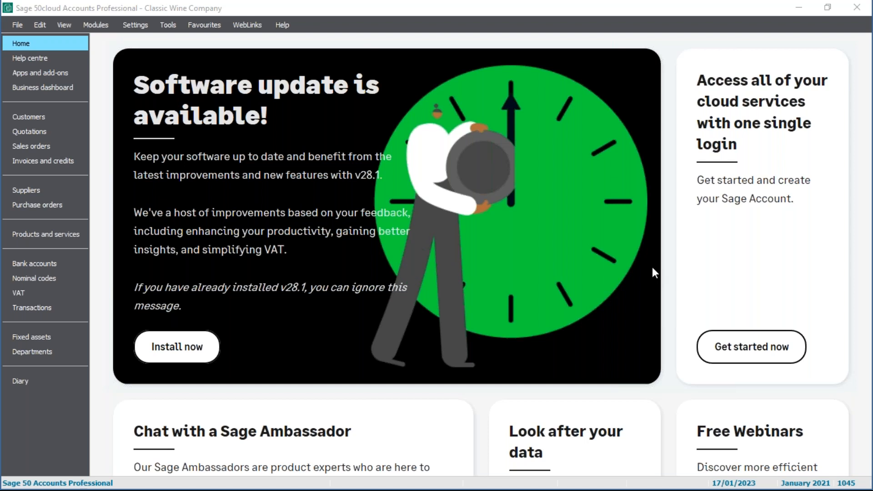
left_click(773, 154)
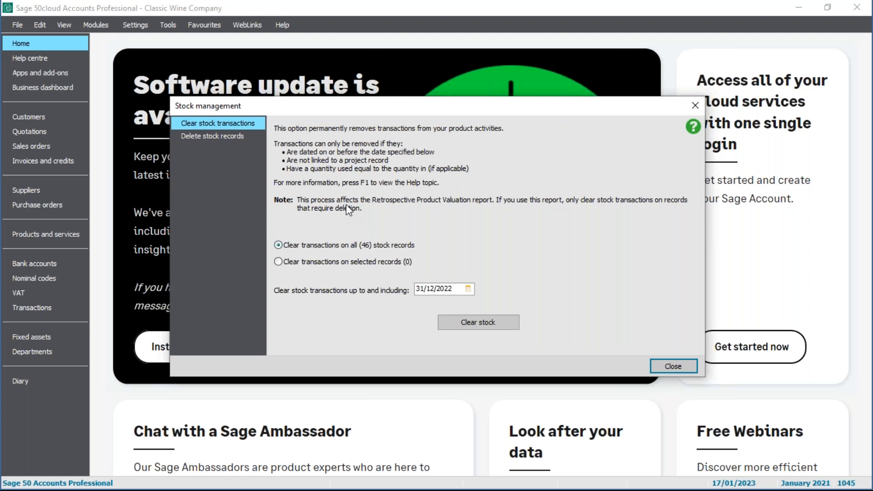
left_click(278, 262)
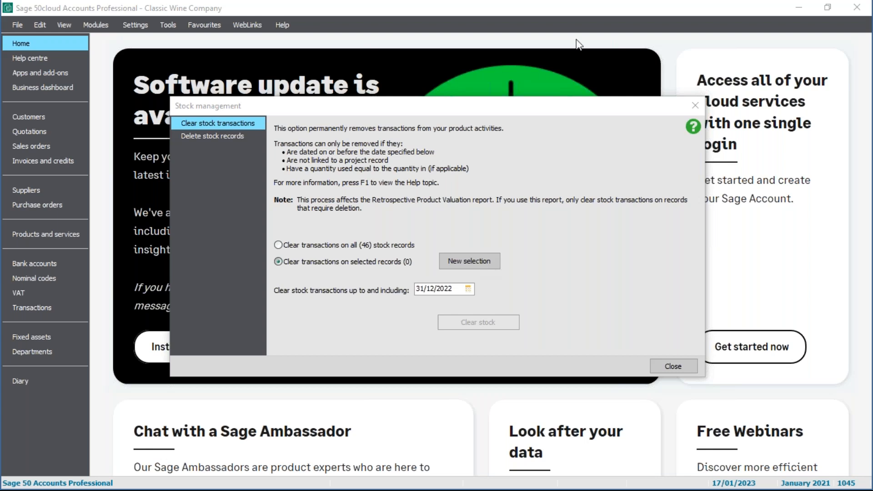
left_click(623, 381)
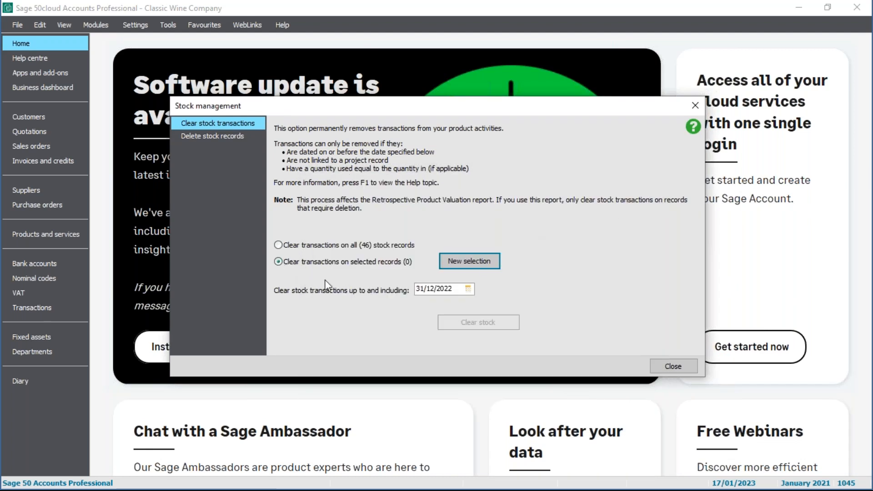
left_click(279, 246)
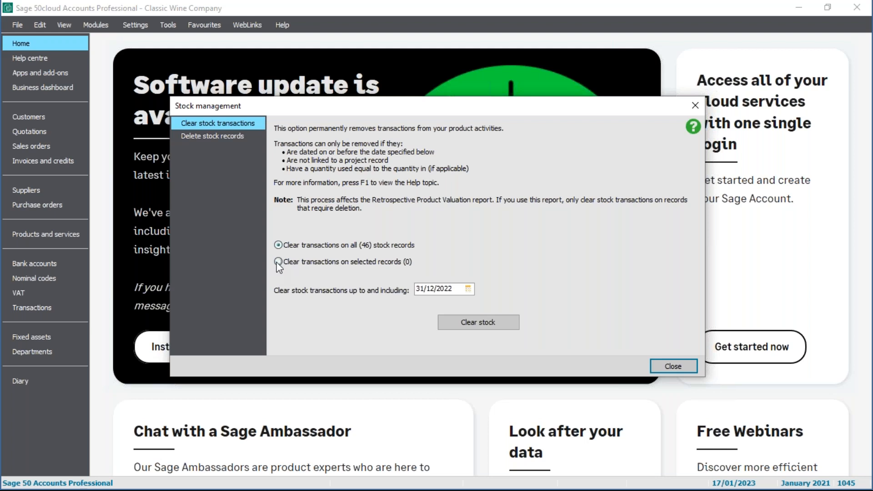
left_click(278, 262)
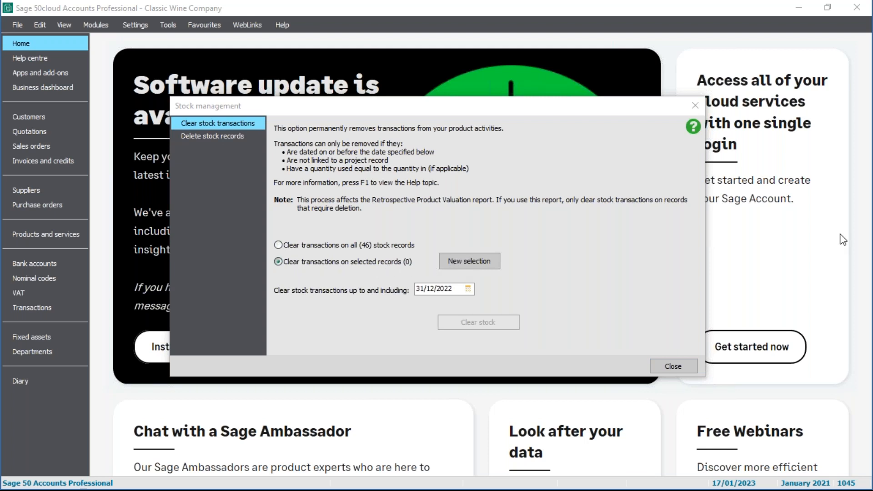
Open the product selection for clearing transactions, try selecting every record and clear that selection
left_click_drag(872, 107, 581, 147)
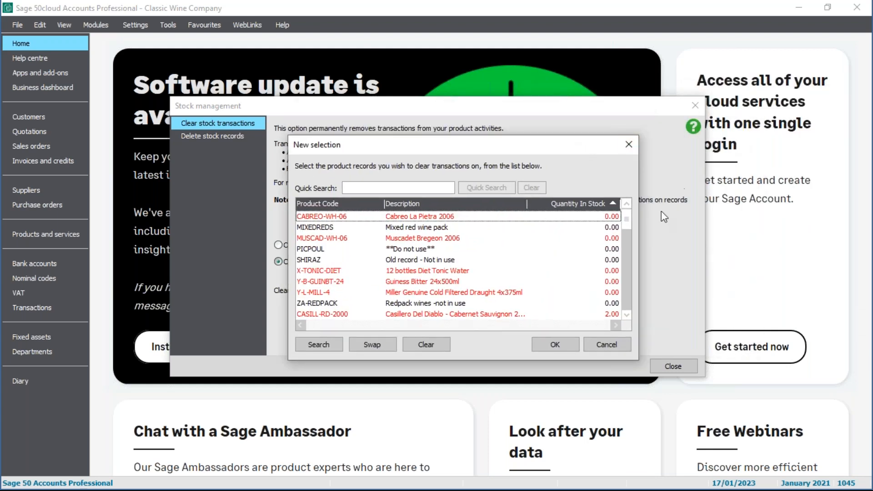
left_click(368, 349)
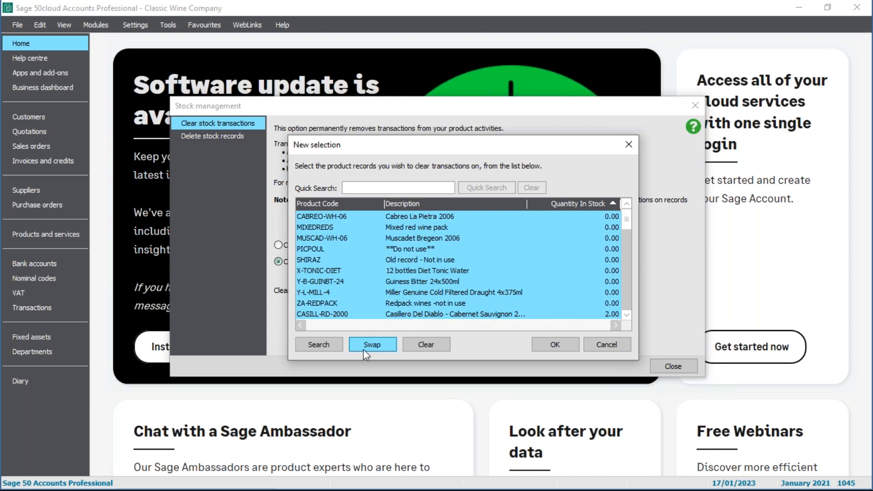
left_click(418, 345)
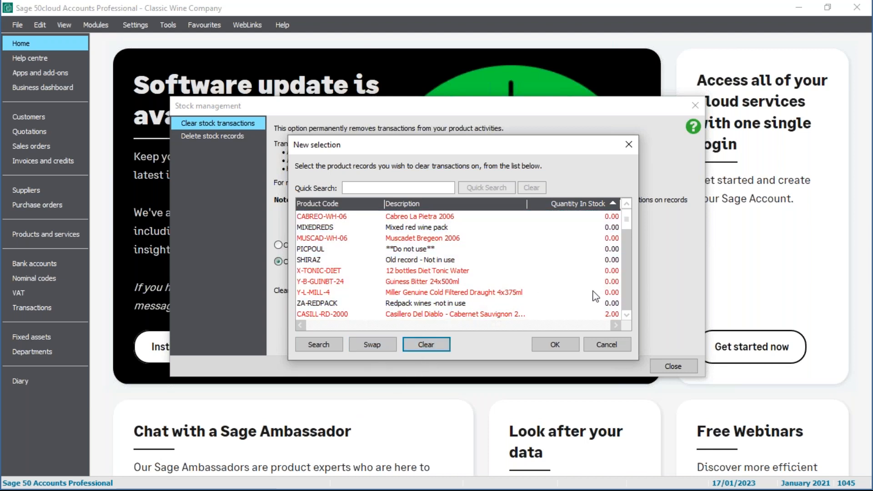
Select the zero-stock products from CABREO-WH-06 to ZA-REDPACK, leaving out SHIRAZ, and accept the selection
left_click(525, 293)
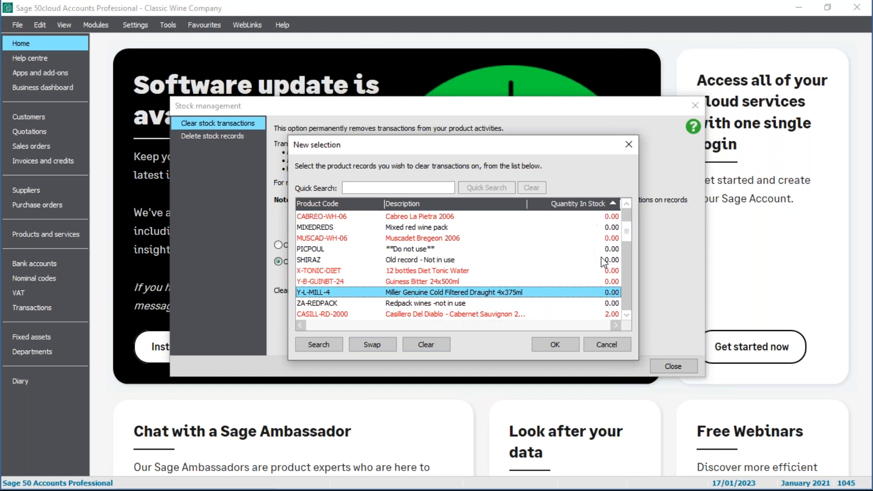
left_click(462, 281)
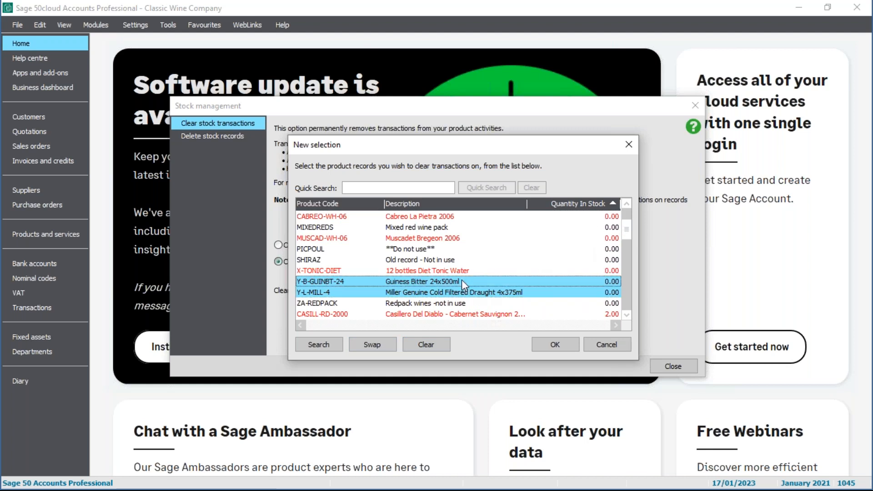
left_click(460, 270)
left_click(460, 261)
left_click(449, 250)
left_click(447, 238)
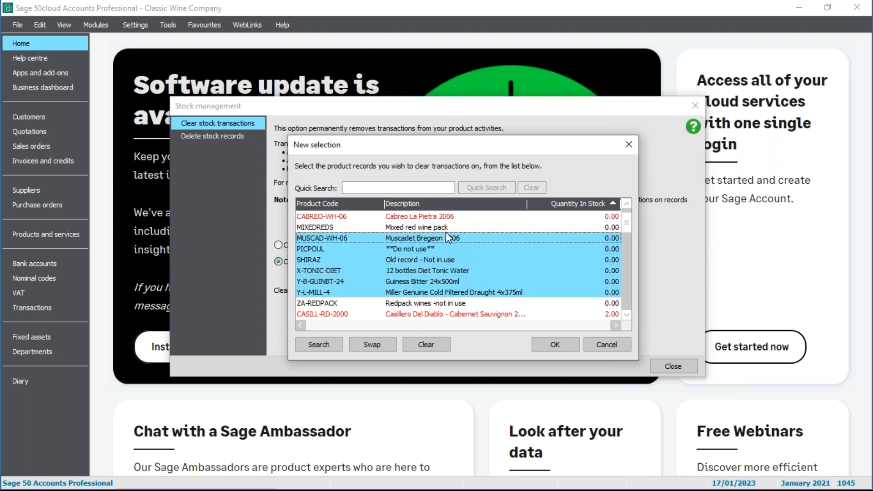
left_click(448, 228)
left_click(449, 218)
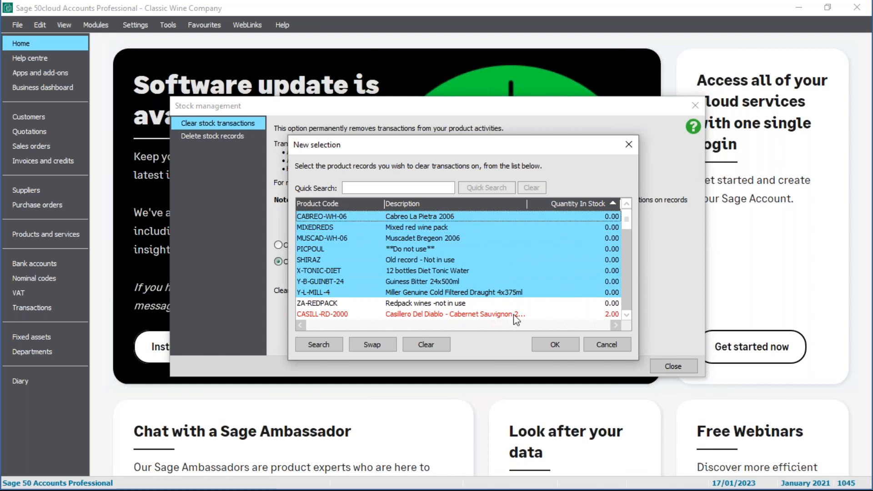
left_click(476, 303)
left_click(626, 314)
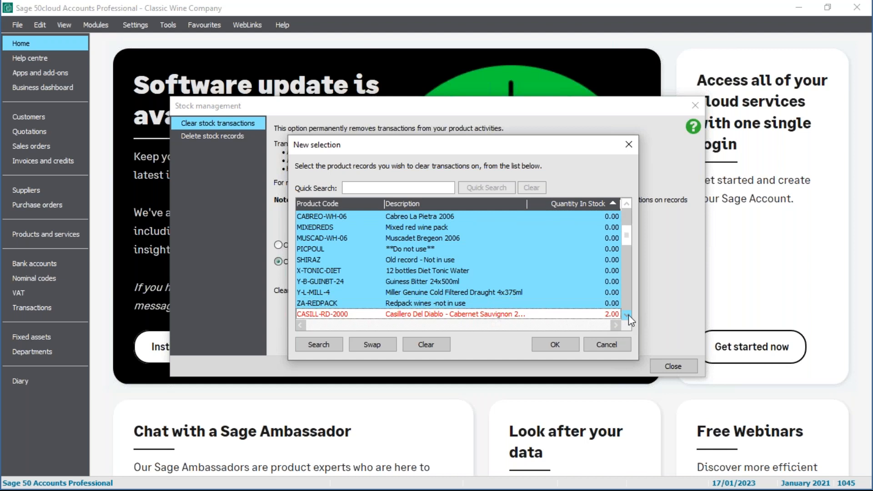
left_click(627, 314)
left_click_drag(627, 239, 622, 217)
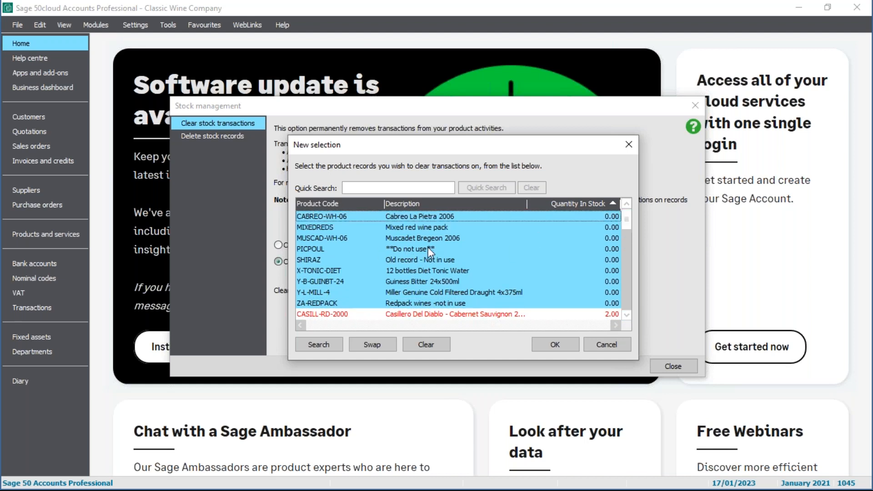
left_click(437, 259)
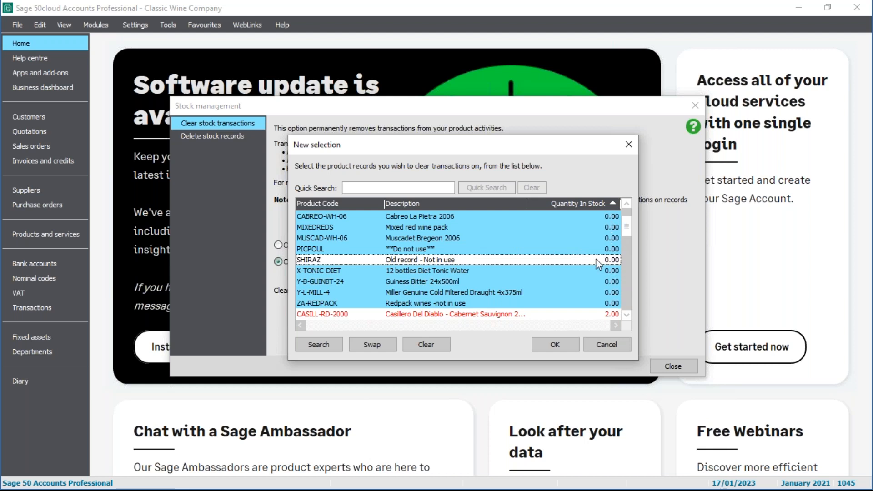
left_click(555, 343)
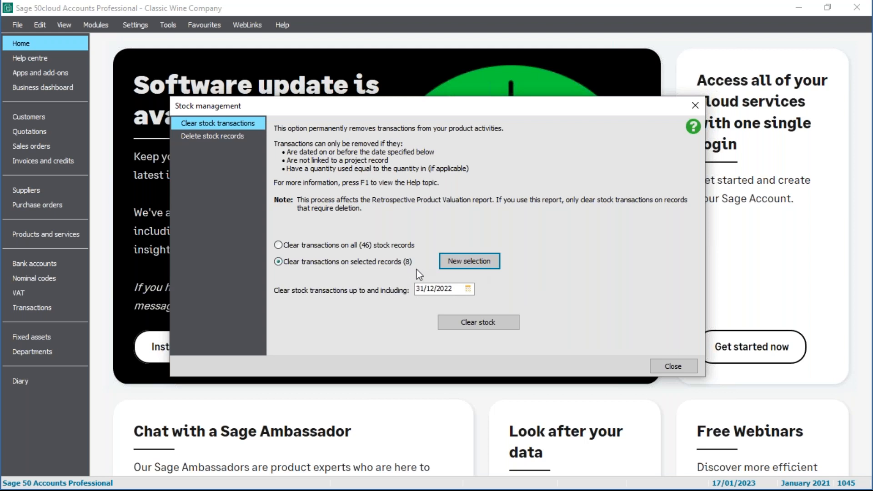
Clear the selected products' stock transactions up to 31/12/2022, backing up the data files first, and close stock management
left_click(483, 324)
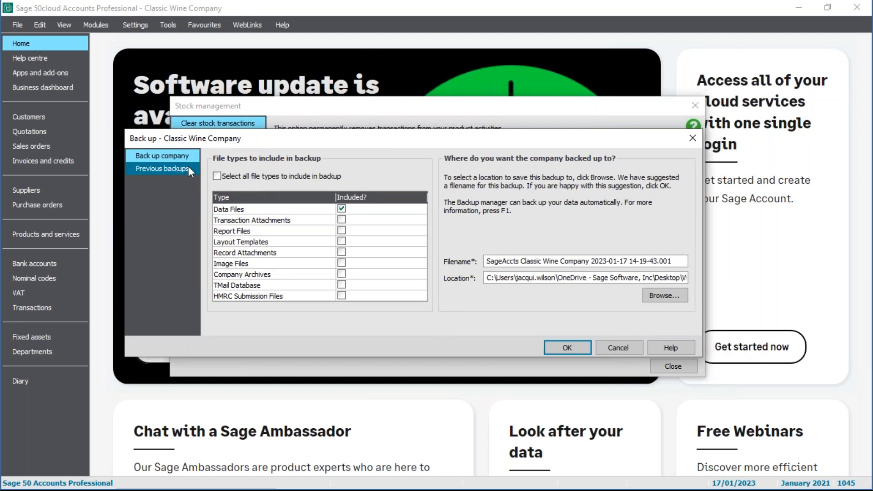
left_click(568, 348)
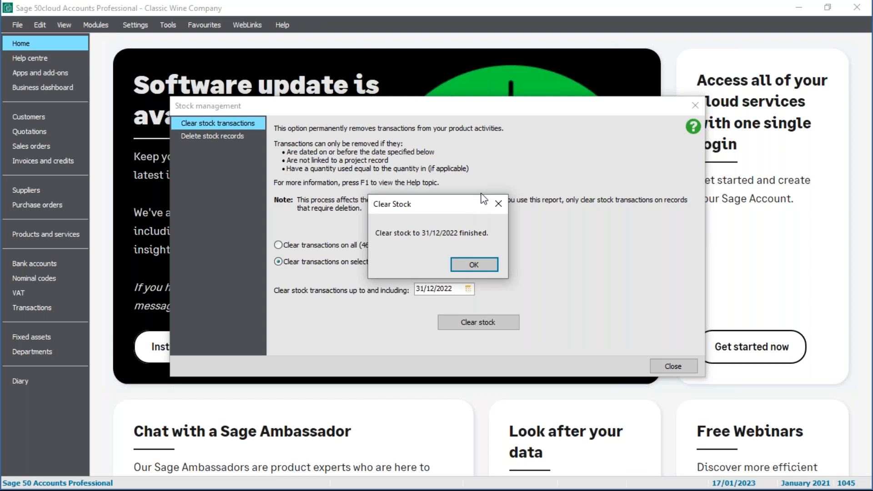
left_click(479, 265)
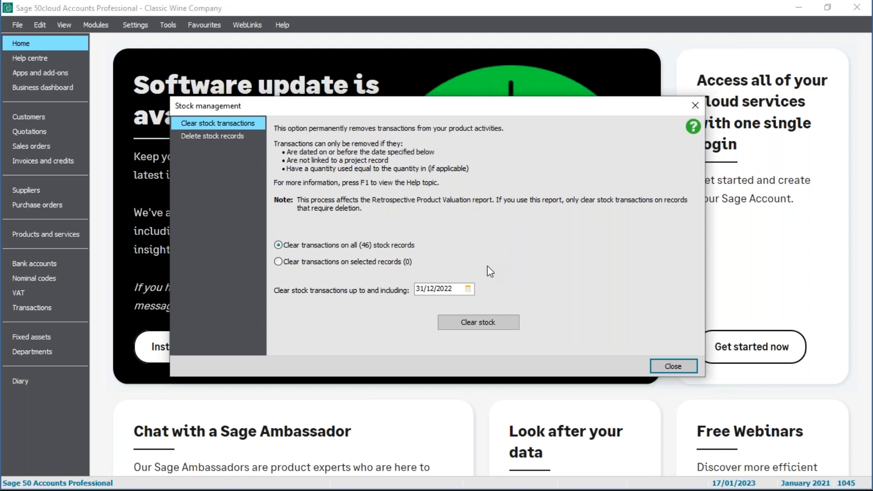
left_click(688, 367)
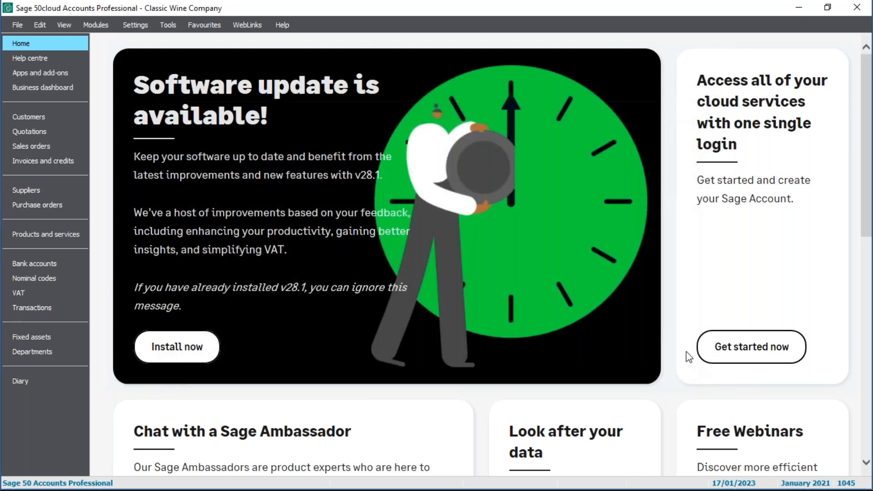
Return to the product records and check whether the activity of CABREO-WH-06 has been cleared
left_click(67, 237)
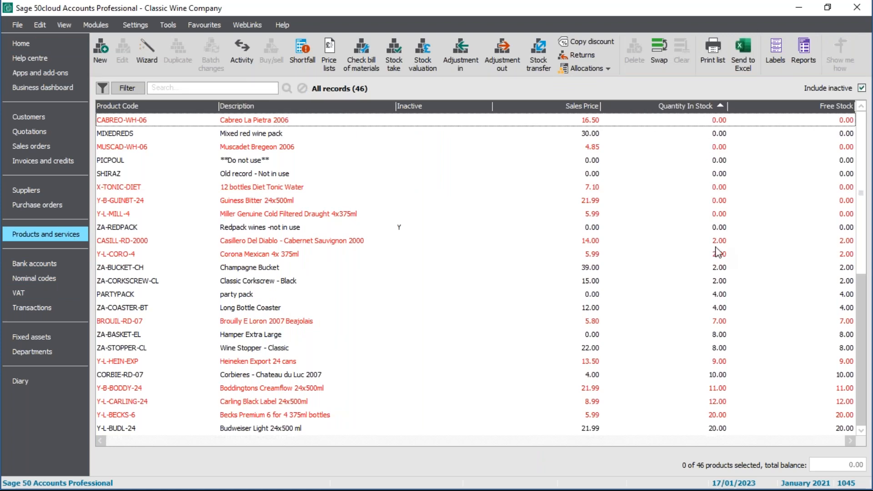
left_click(249, 121)
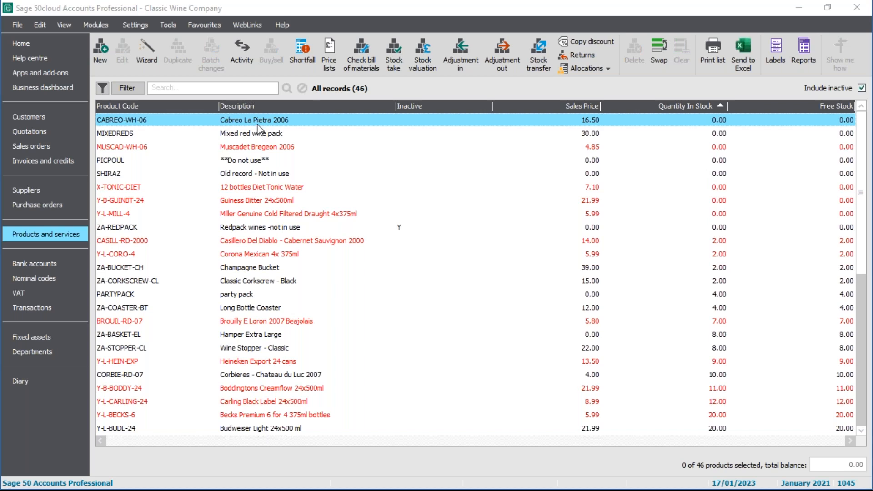
double_click(254, 123)
left_click(135, 202)
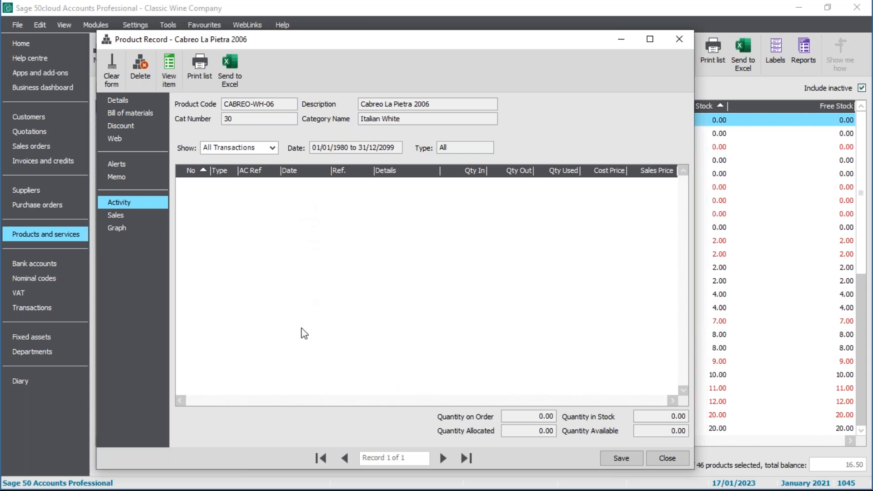
left_click(682, 40)
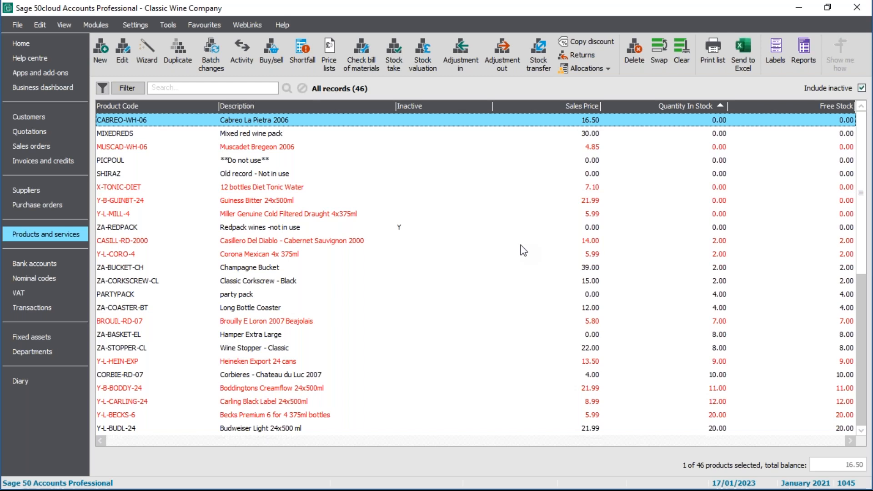
Open the period-end stock record deletion and scan for products that can be deleted, backing up the data files first
left_click(170, 24)
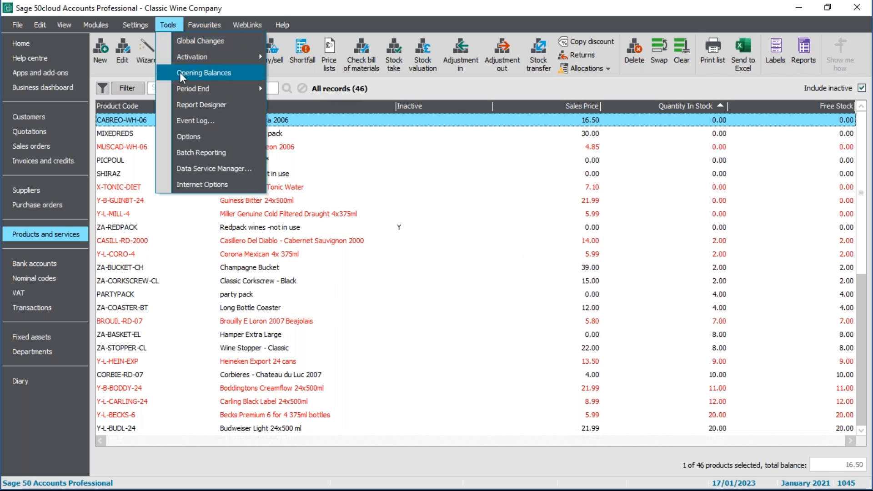
mouse_move(181, 87)
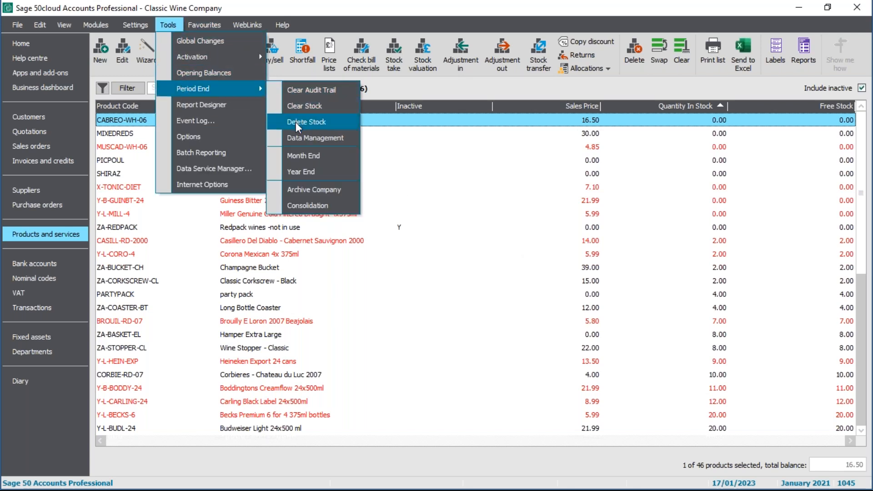
left_click(304, 121)
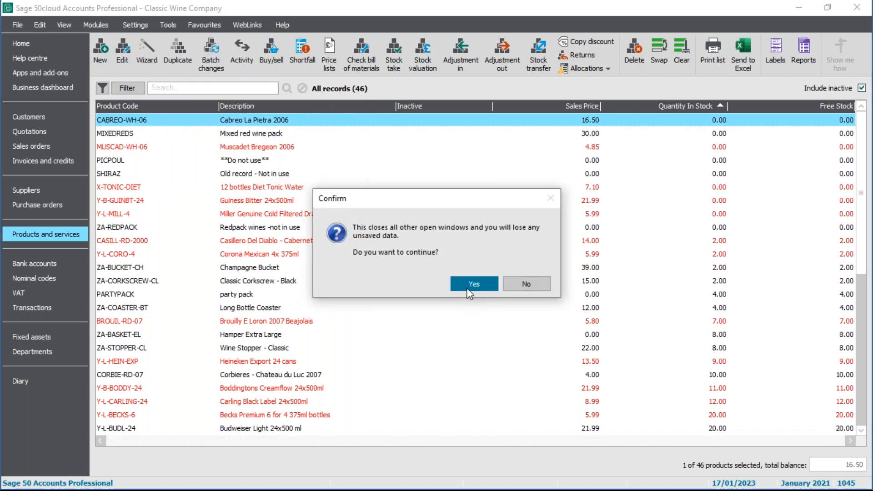
left_click(478, 283)
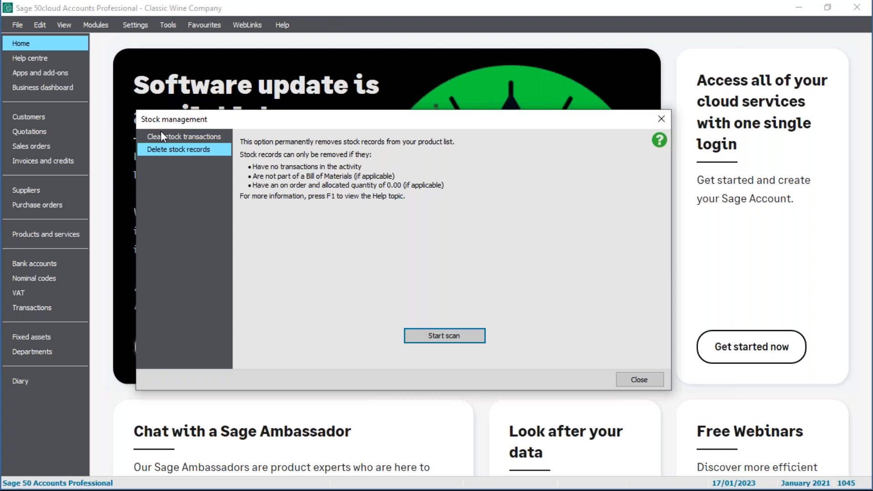
left_click(178, 136)
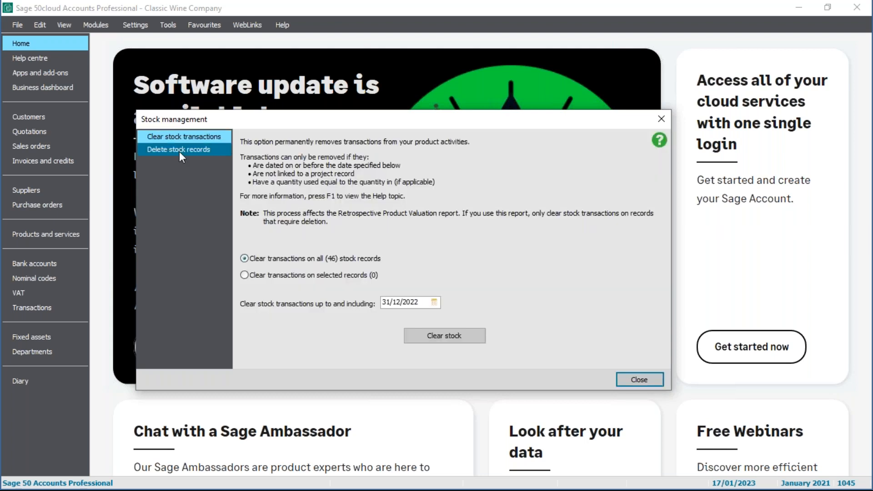
left_click(179, 150)
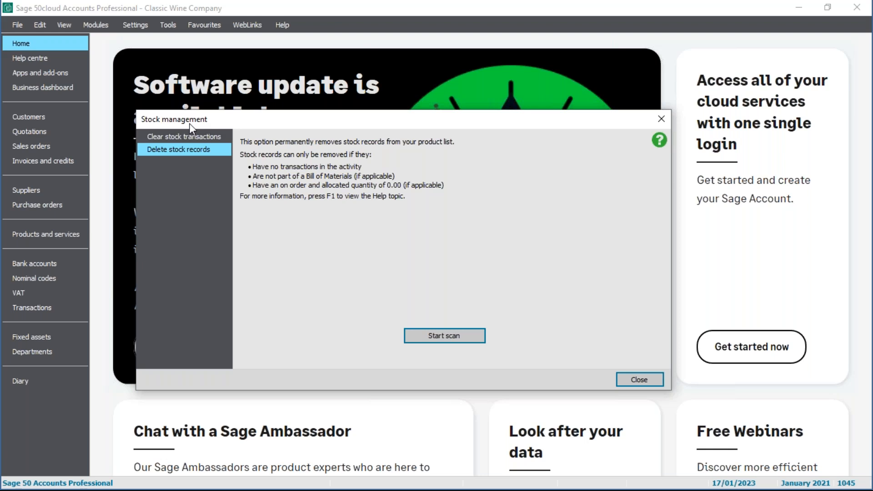
left_click(466, 342)
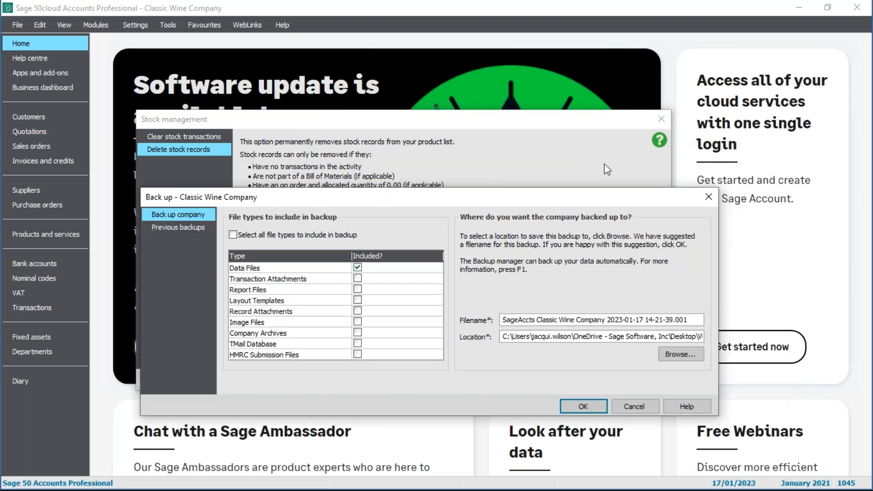
left_click(591, 409)
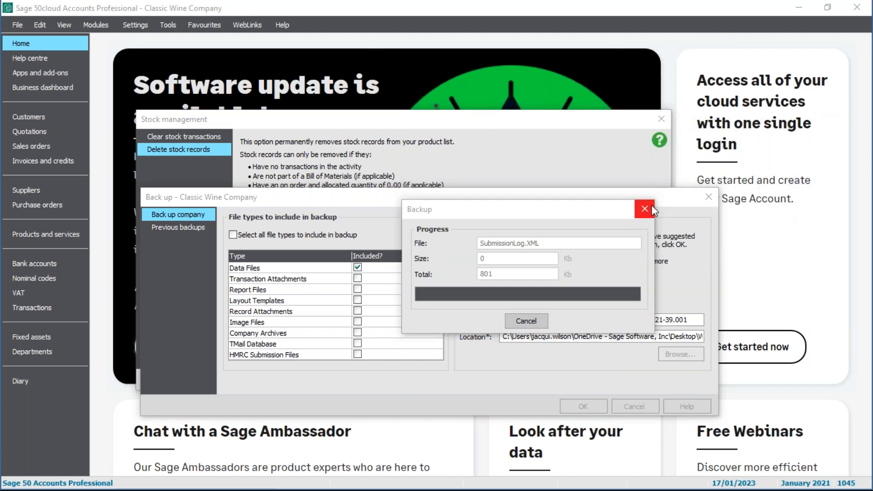
left_click(579, 300)
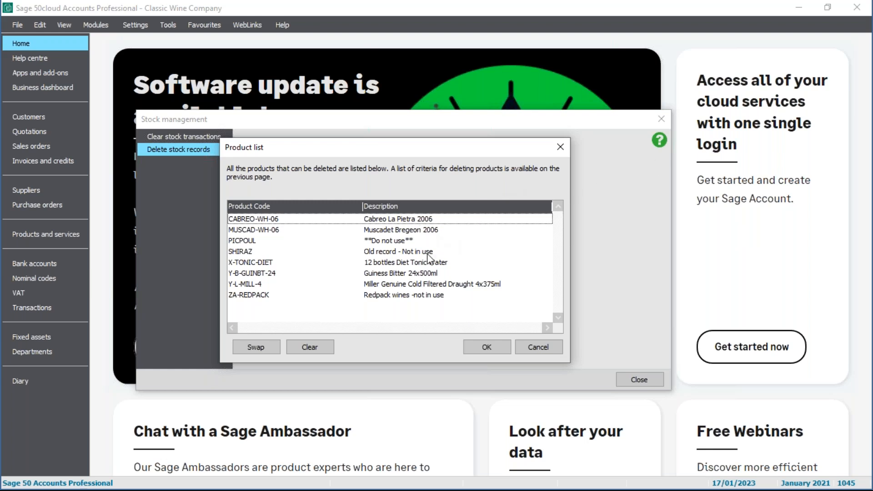
left_click(390, 294)
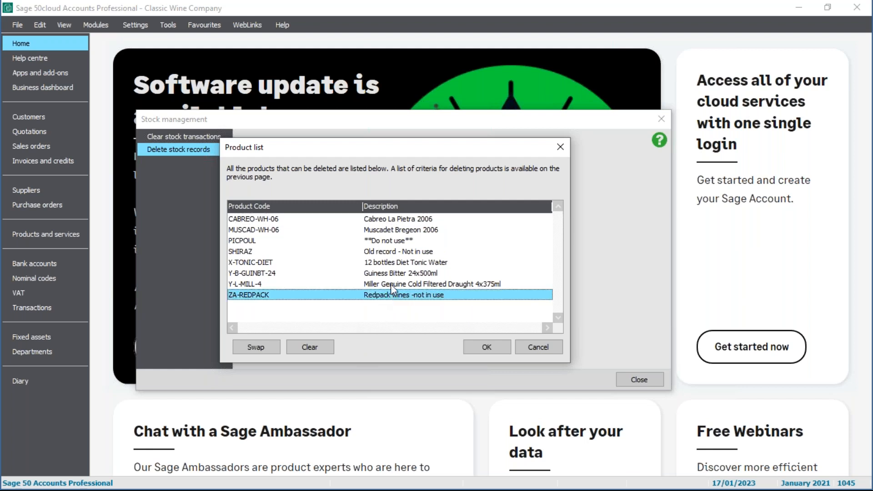
key("shift+Up")
key("shift+Up")
key("shift+Up")
key("shift+Up")
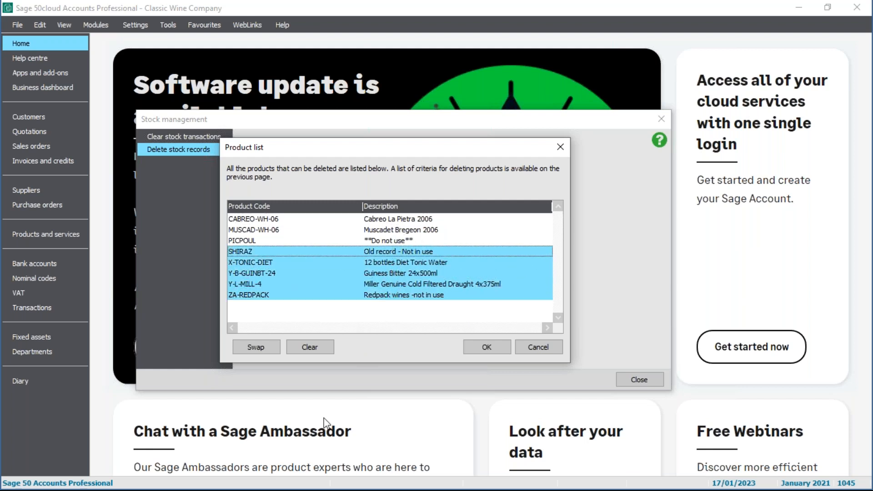
left_click(478, 346)
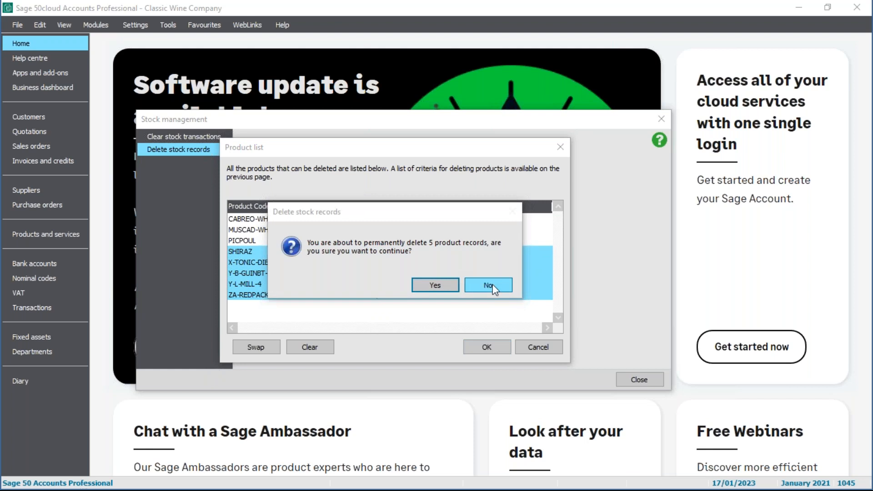
left_click(495, 286)
left_click(311, 347)
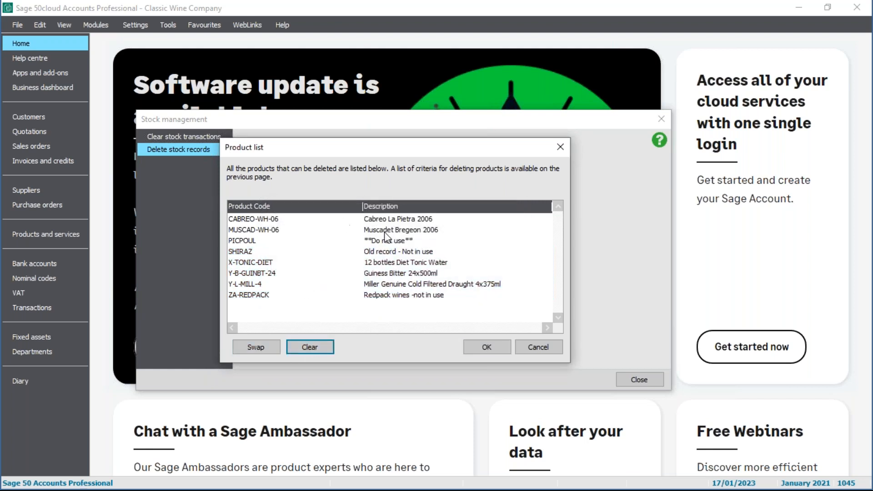
Permanently delete all the listed stock records except SHIRAZ and close stock management
left_click(255, 347)
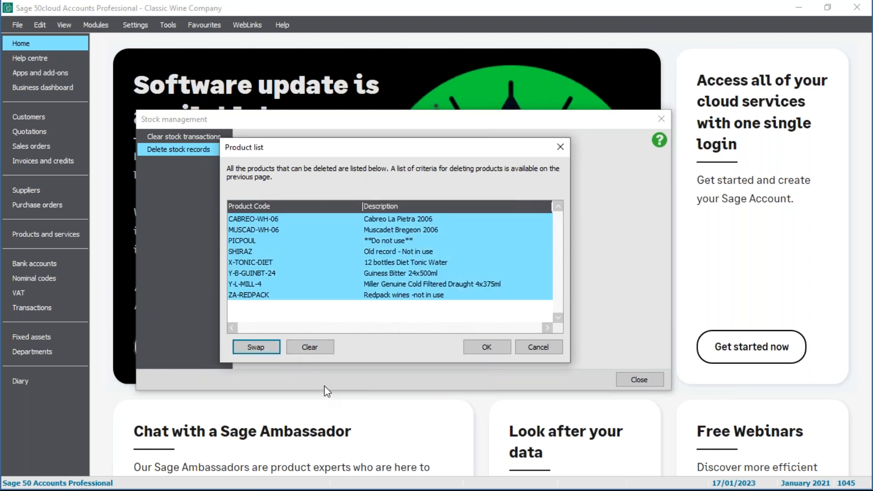
left_click(395, 251)
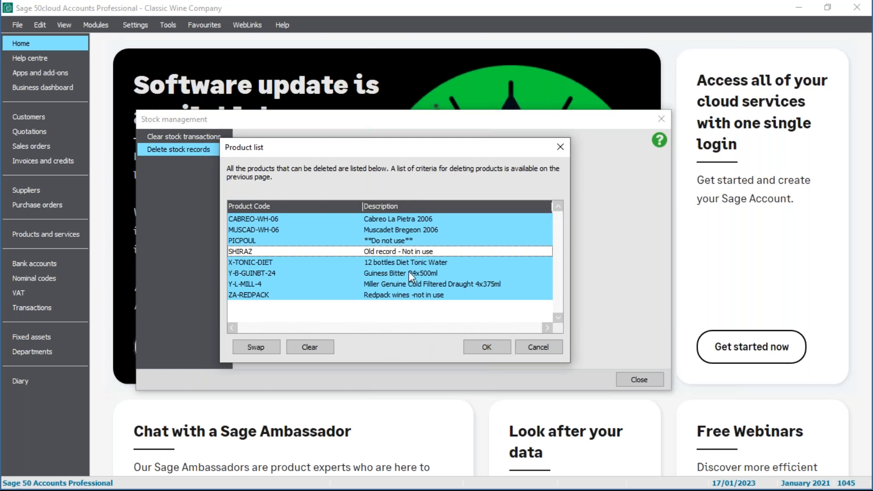
left_click(508, 349)
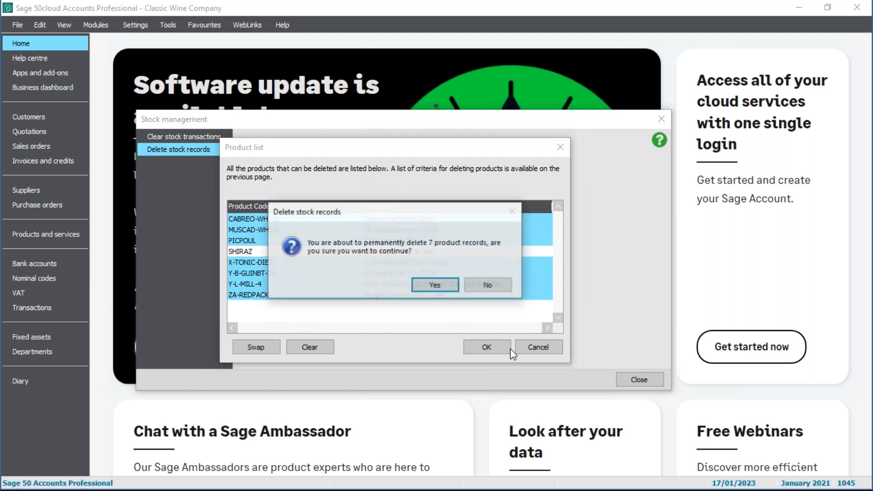
left_click(442, 285)
left_click(436, 281)
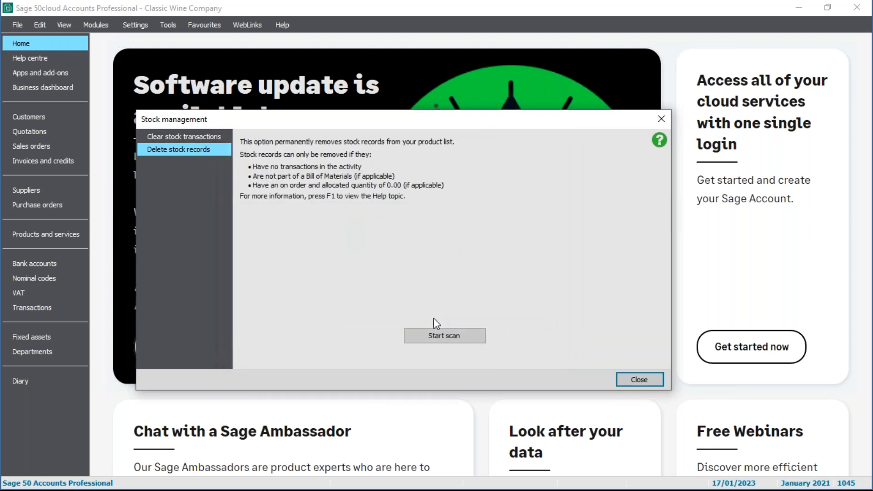
left_click(646, 380)
Return to the product records, check the remaining zero-stock products and examine the bill of materials of MIXEDREDS
left_click(76, 235)
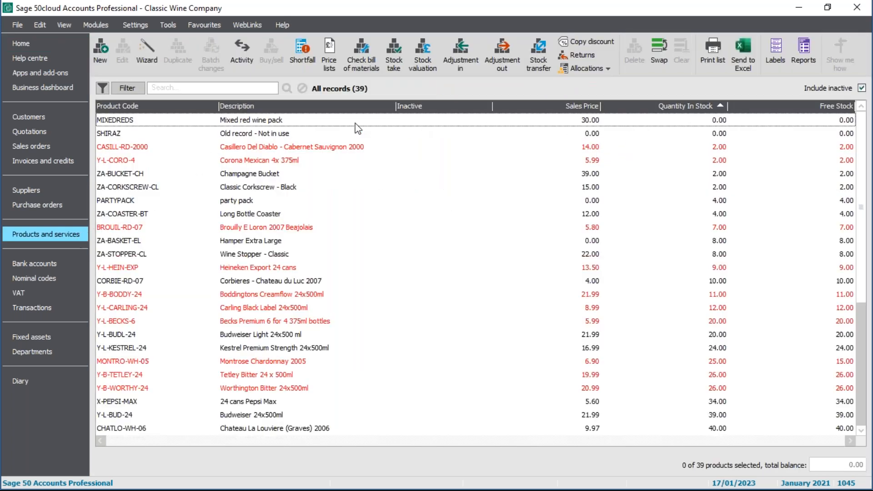
left_click(702, 134)
left_click(703, 120)
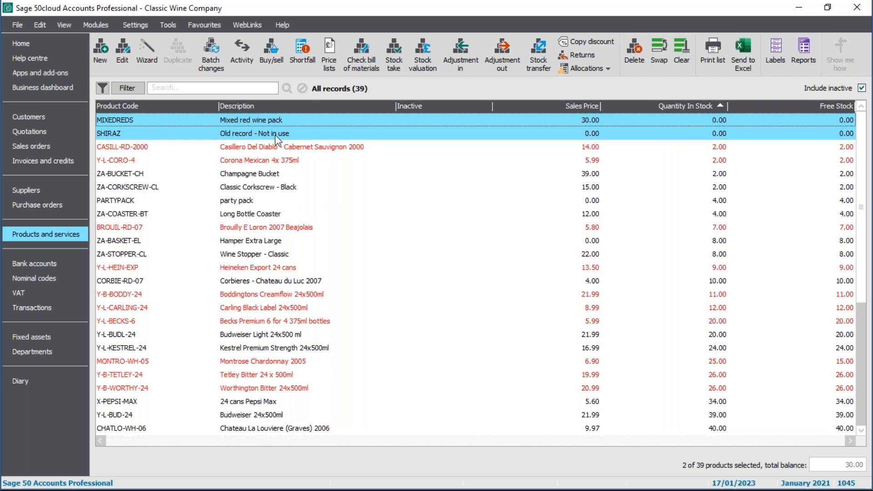
left_click(294, 129)
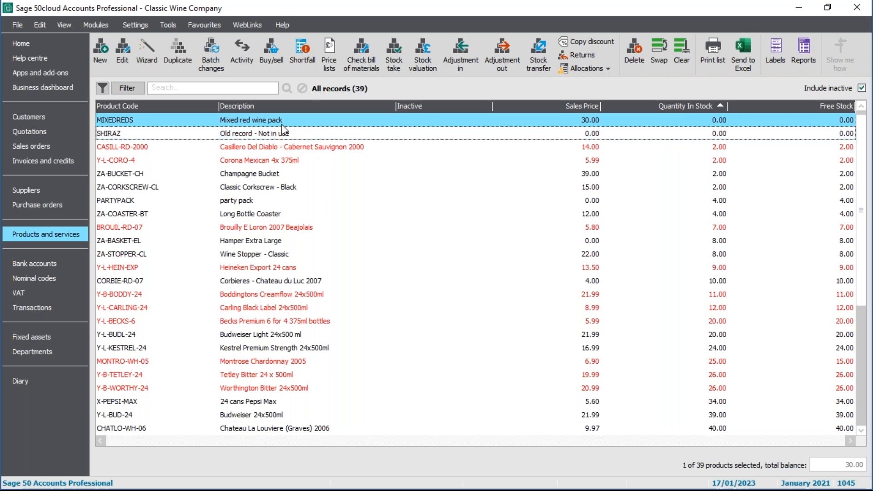
left_click(285, 122)
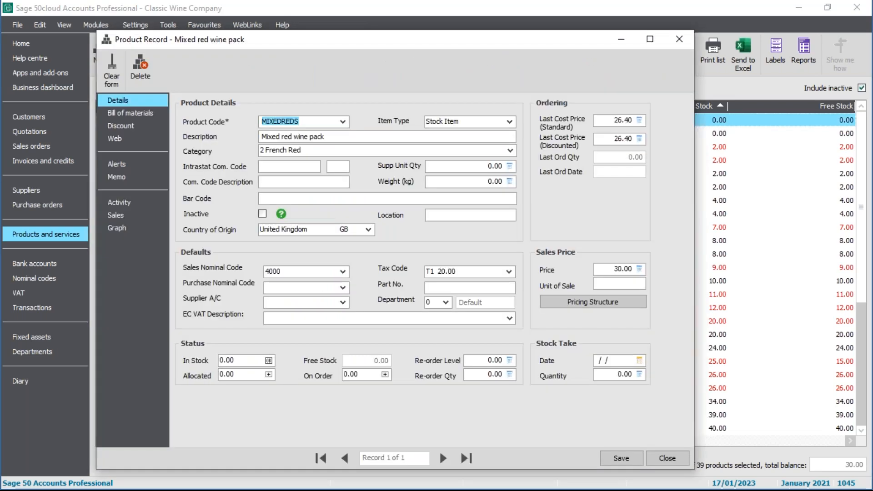
left_click(131, 113)
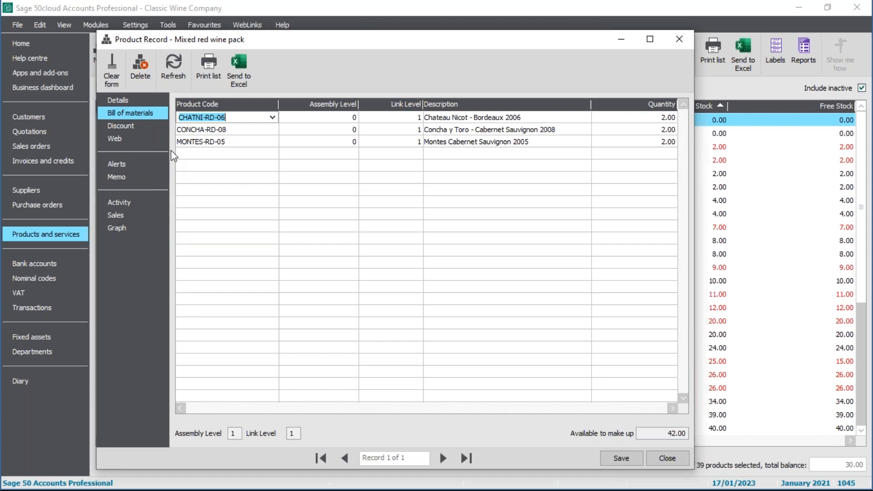
left_click(666, 458)
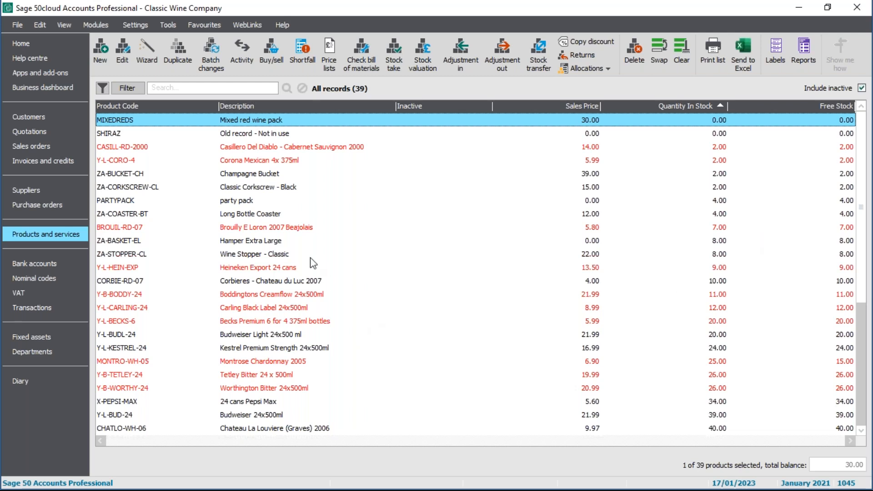
Scan again for deletable stock records, review the product list and leave stock management without deleting anything
left_click(168, 23)
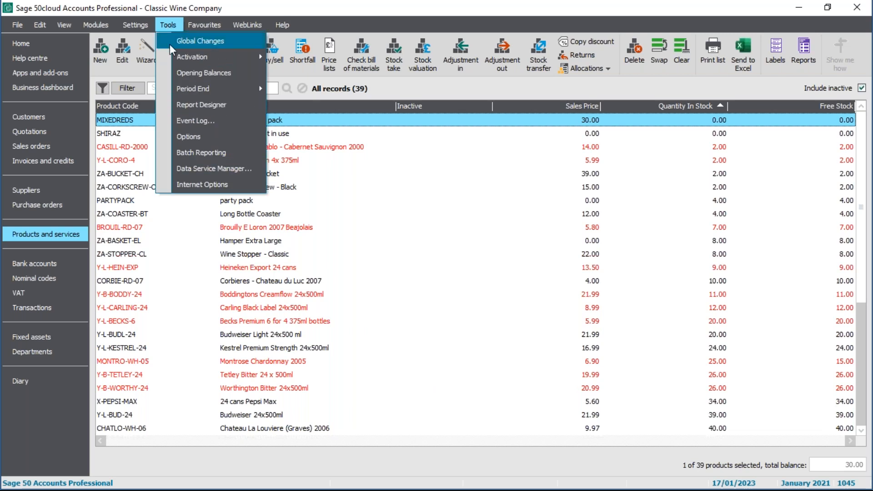
mouse_move(186, 88)
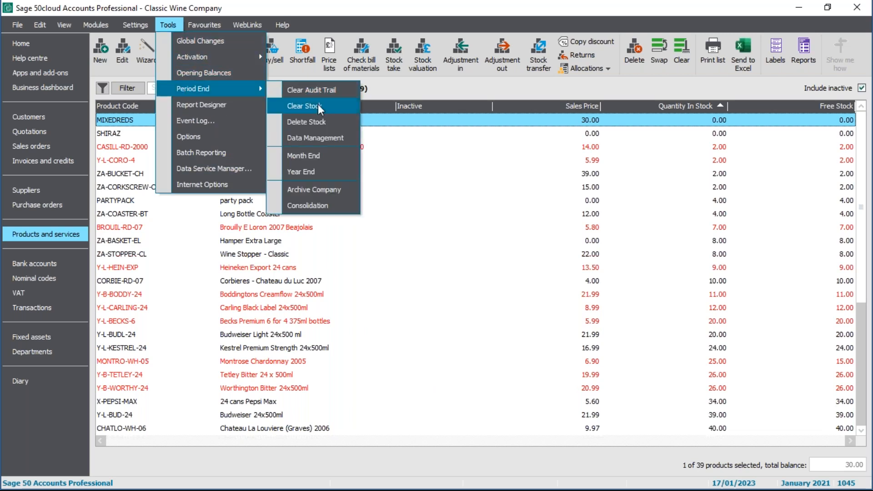
left_click(320, 122)
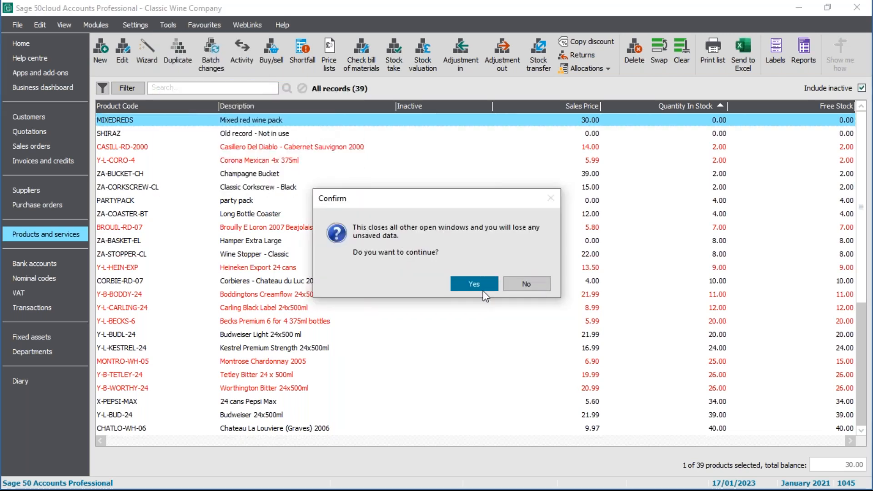
left_click(474, 284)
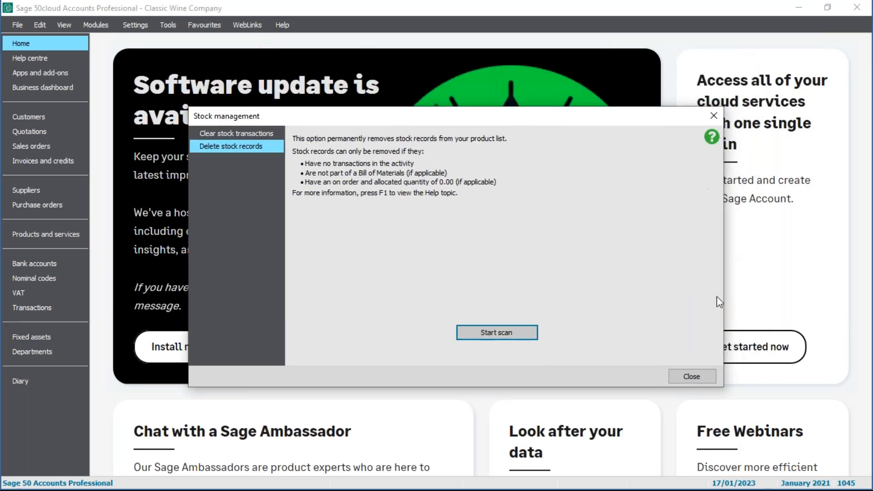
left_click(486, 335)
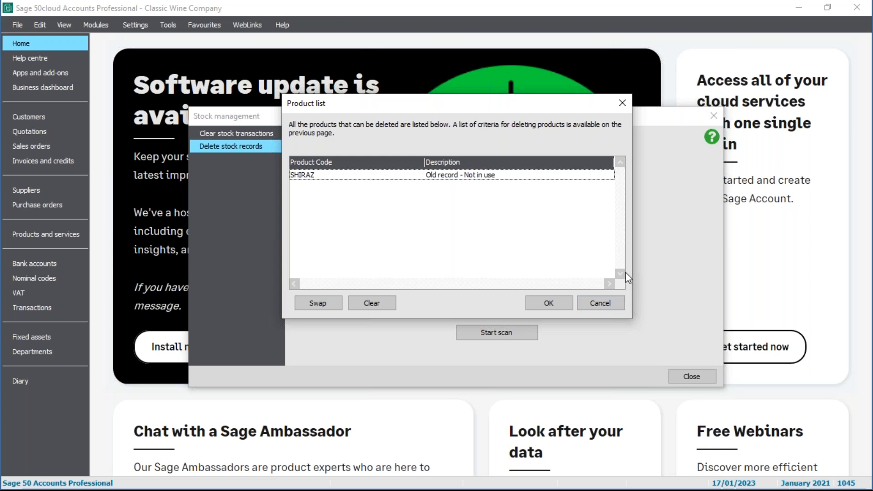
left_click(604, 304)
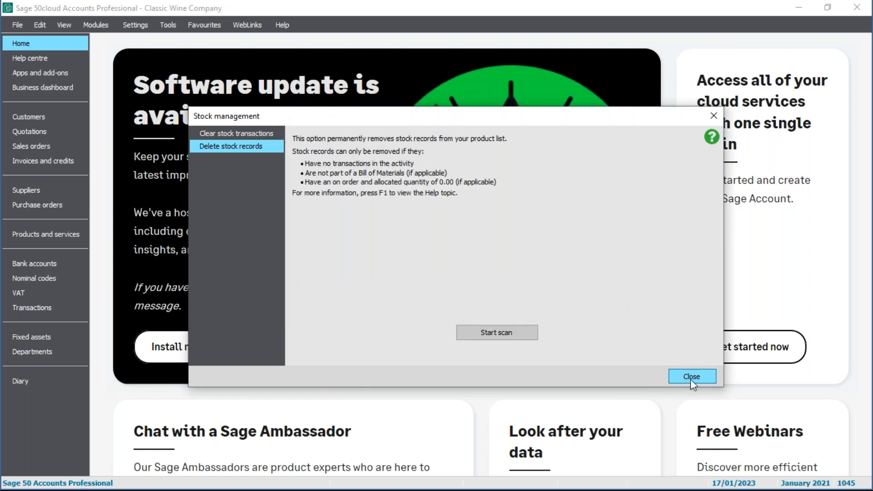
left_click(691, 377)
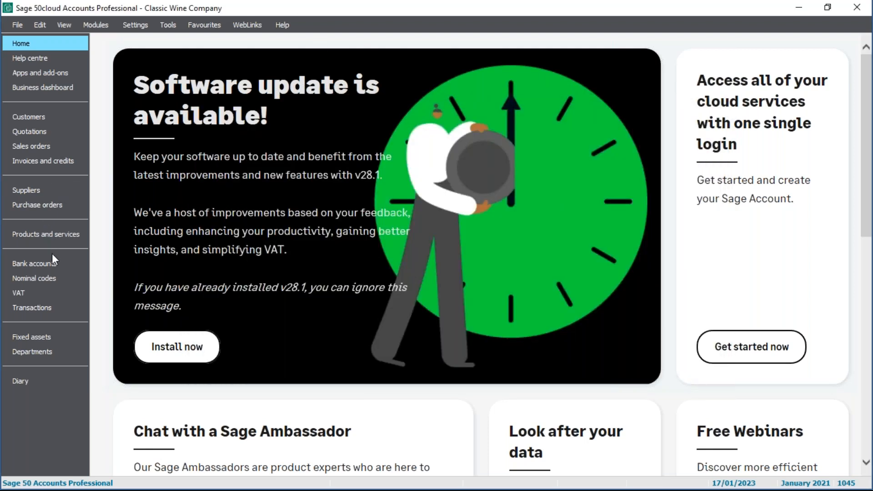
Return to the product records and review the zero-stock products MIXEDREDS and SHIRAZ, leaving only SHIRAZ selected
left_click(52, 235)
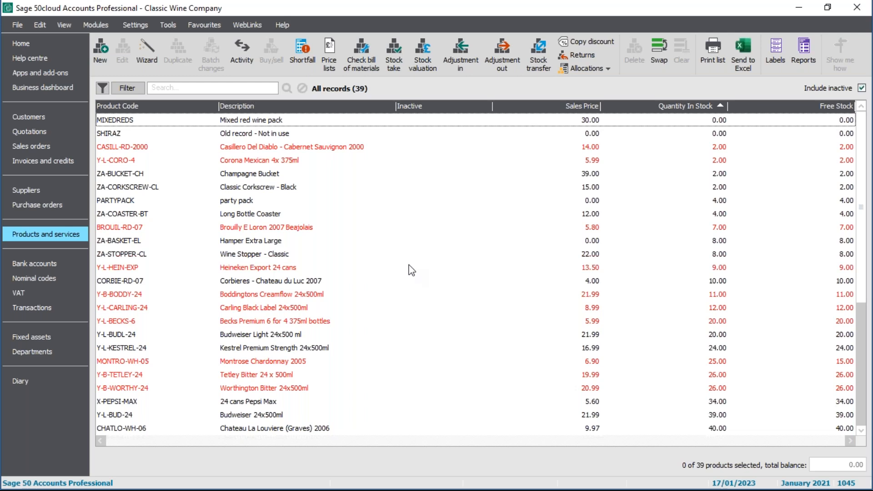
left_click(246, 136)
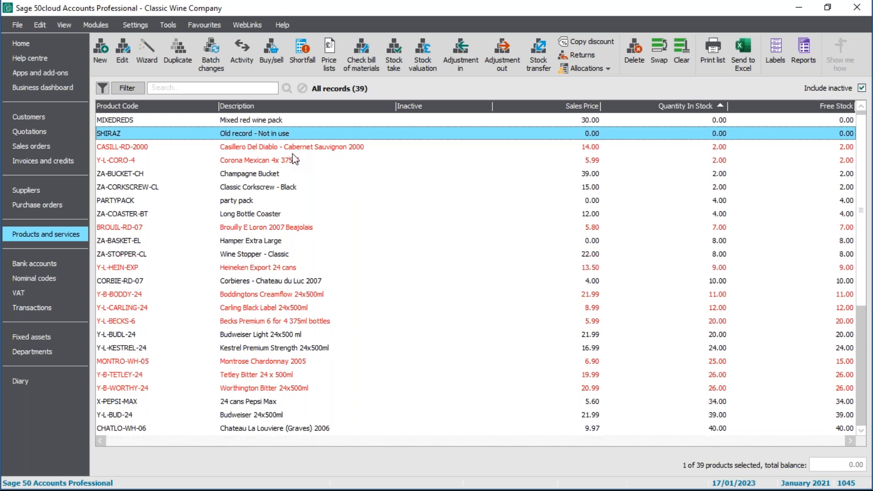
left_click(236, 120)
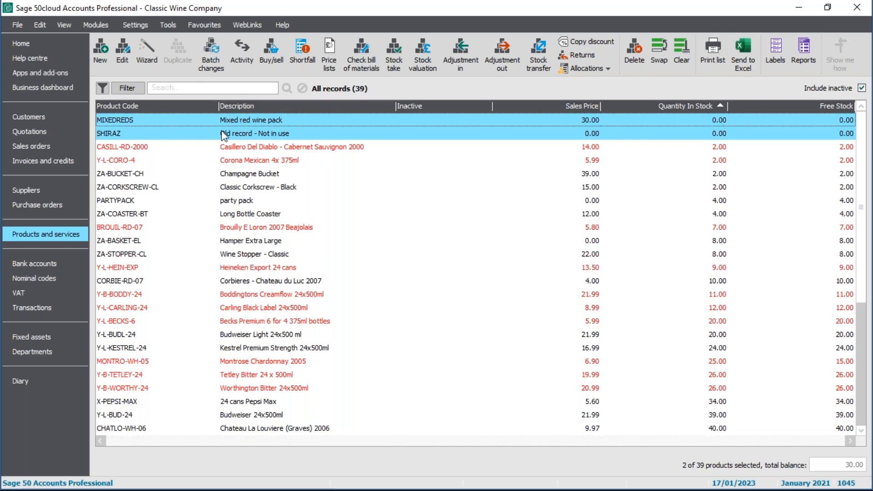
left_click(257, 121)
left_click(255, 134)
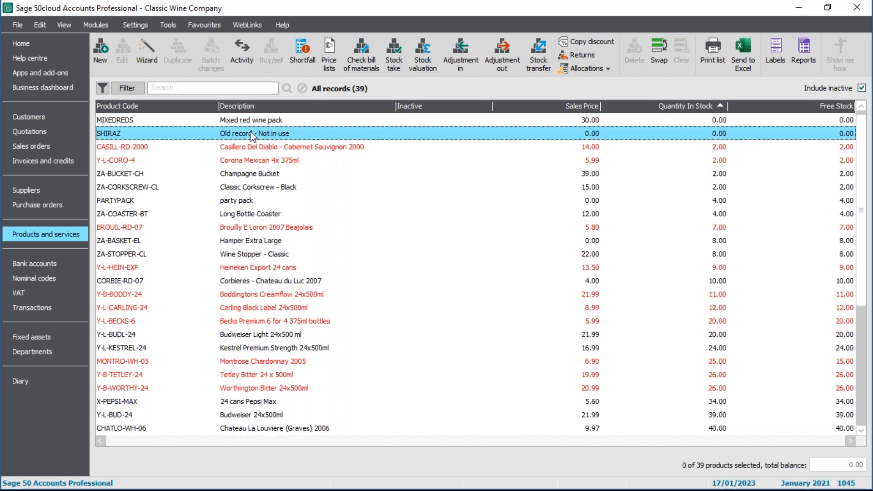
left_click(253, 134)
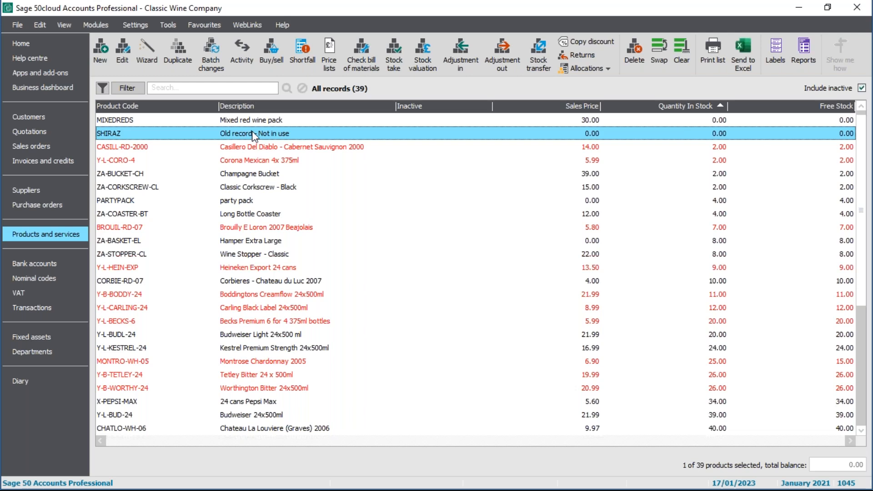
Check the activity of the SHIRAZ product record, mark the product as inactive, save it and close the record
double_click(264, 137)
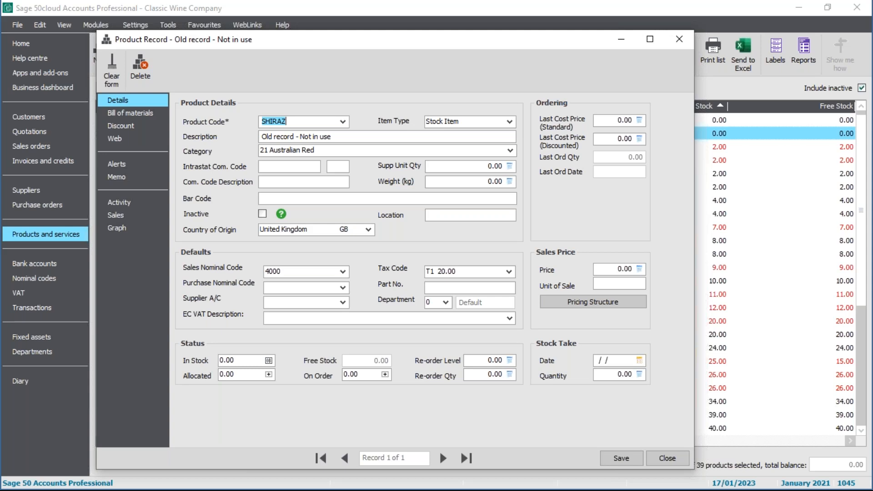
left_click(140, 200)
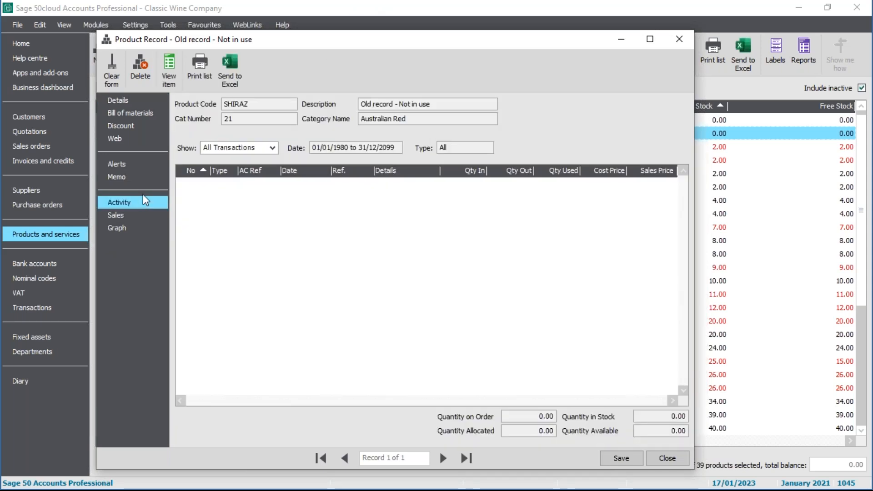
left_click(125, 102)
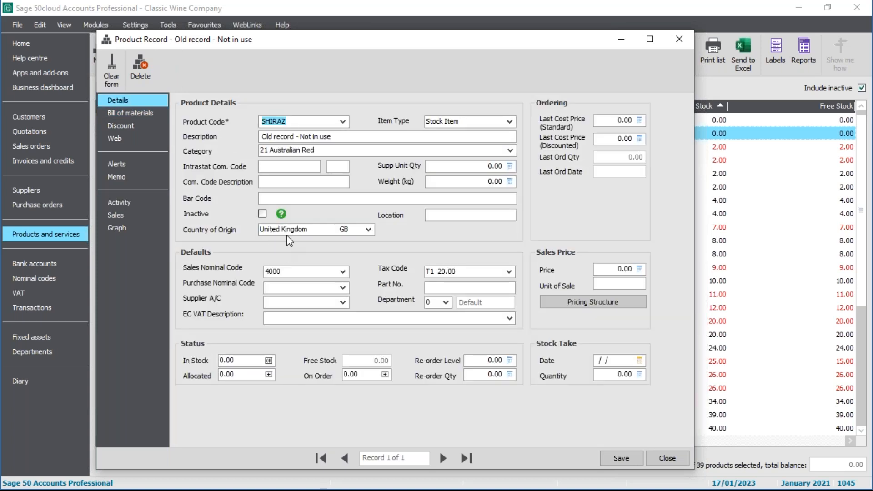
left_click(262, 214)
left_click(622, 457)
left_click(673, 459)
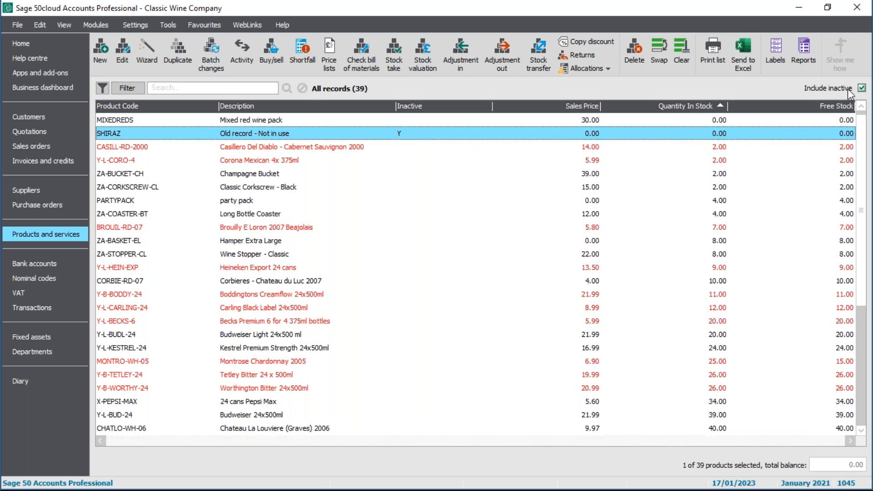
Exclude inactive products from the product list, include them again and select SHIRAZ
left_click(861, 89)
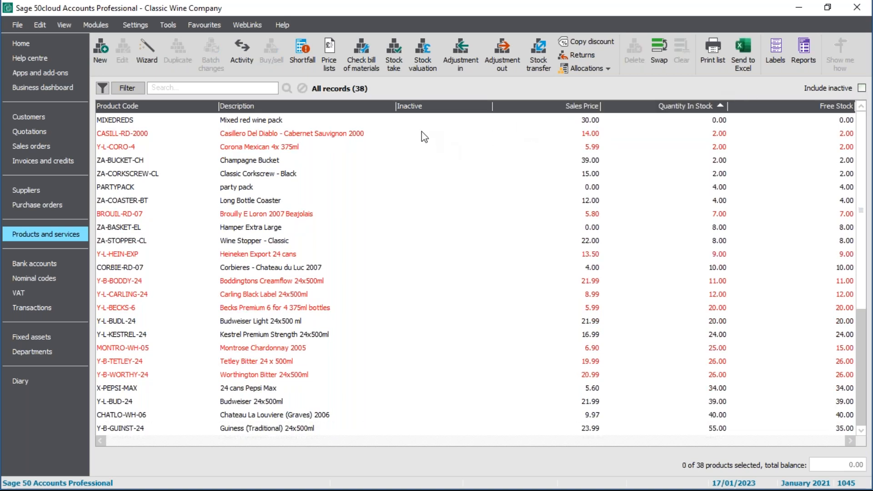
left_click(861, 88)
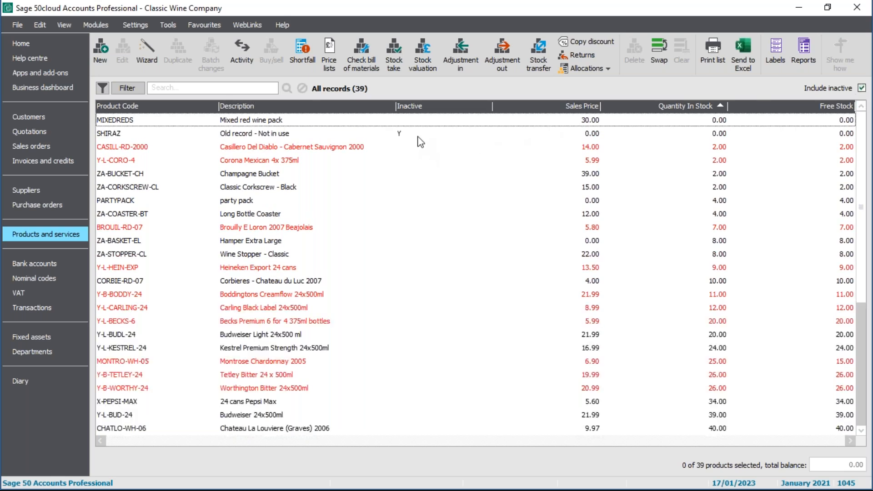
left_click(417, 135)
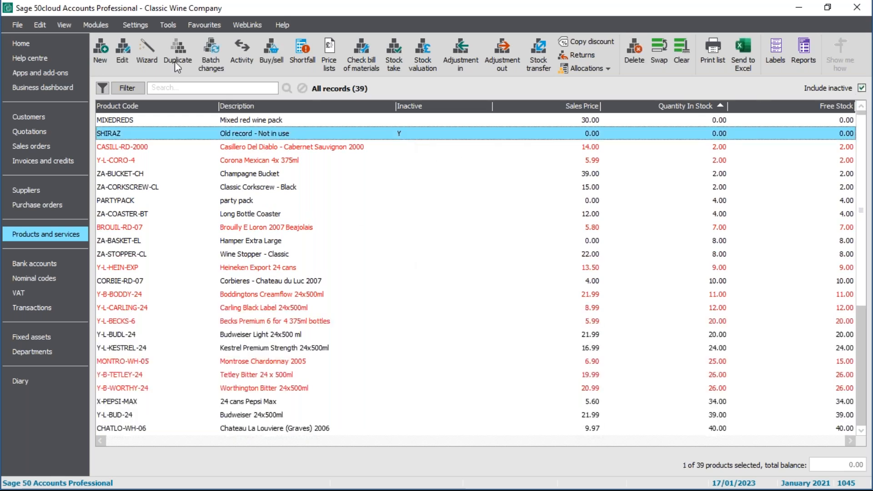
Try to mark the MIXEDREDS product record as inactive and save it
left_click(346, 121)
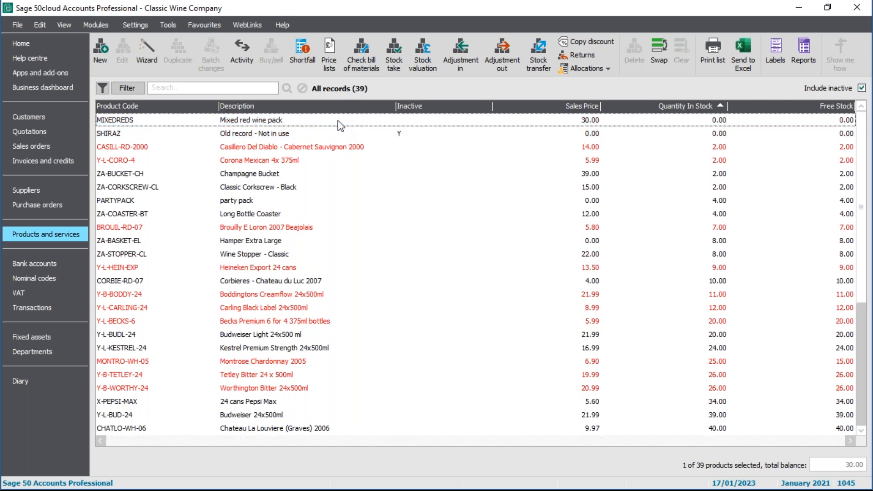
double_click(342, 125)
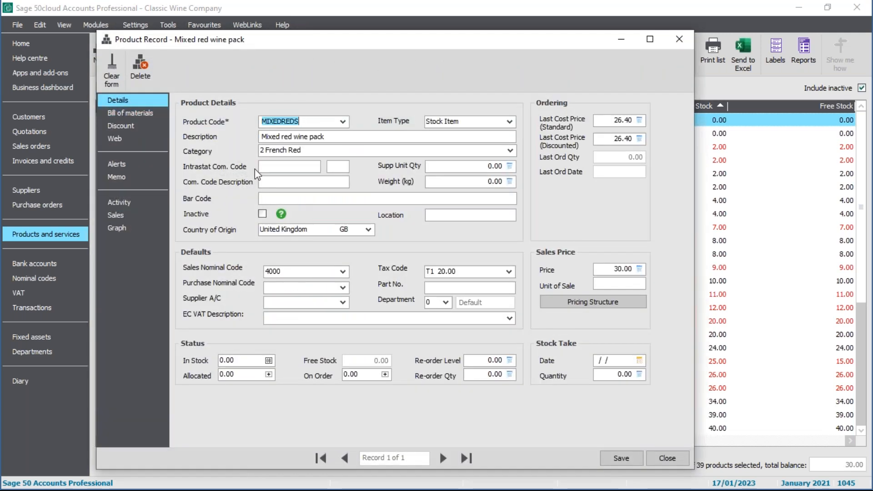
left_click(263, 214)
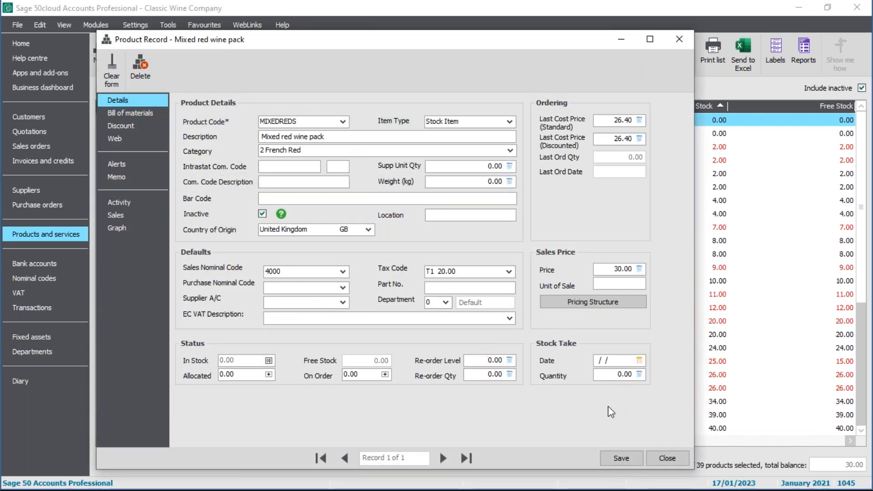
left_click(634, 455)
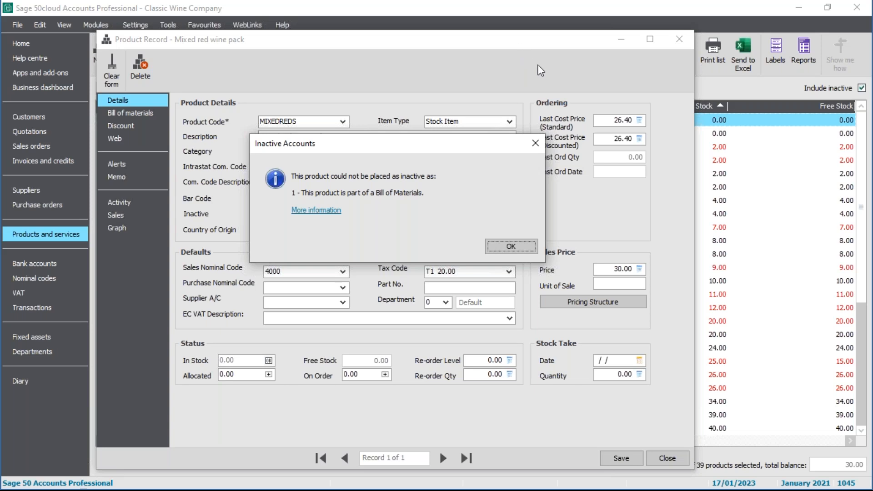
left_click(529, 249)
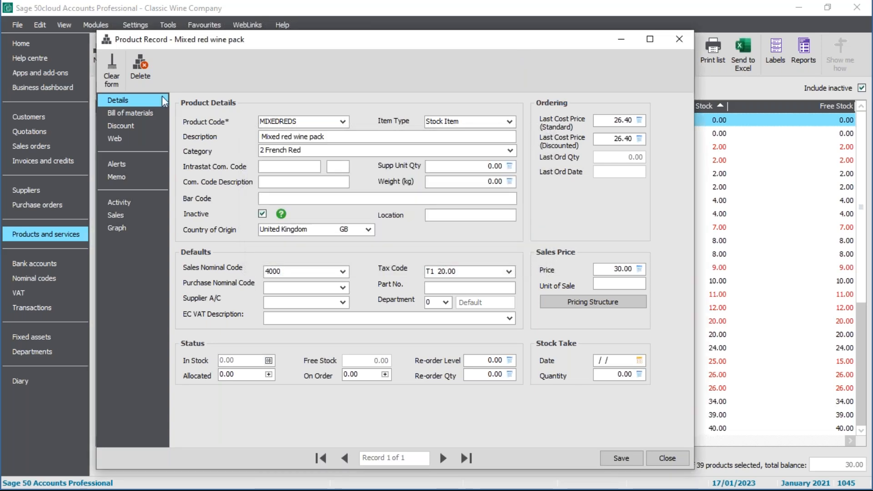
Examine the bill of materials of MIXEDREDS, return to its details and close the product record
left_click(133, 114)
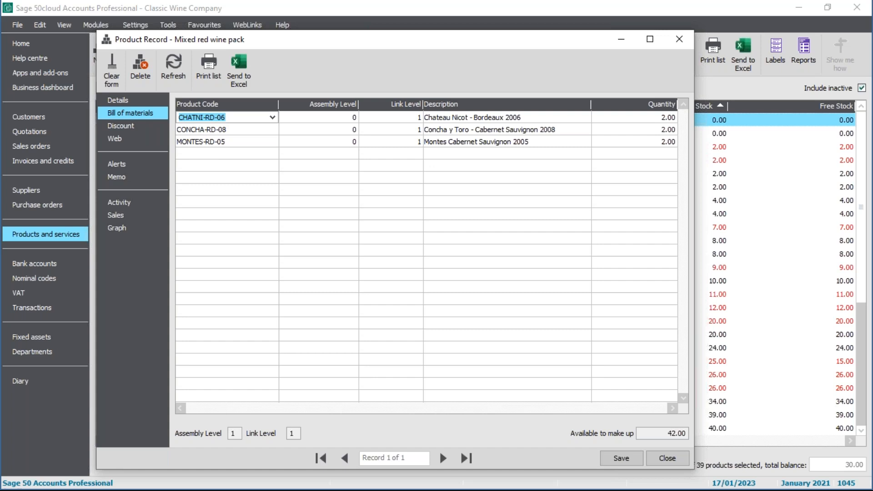
left_click(117, 104)
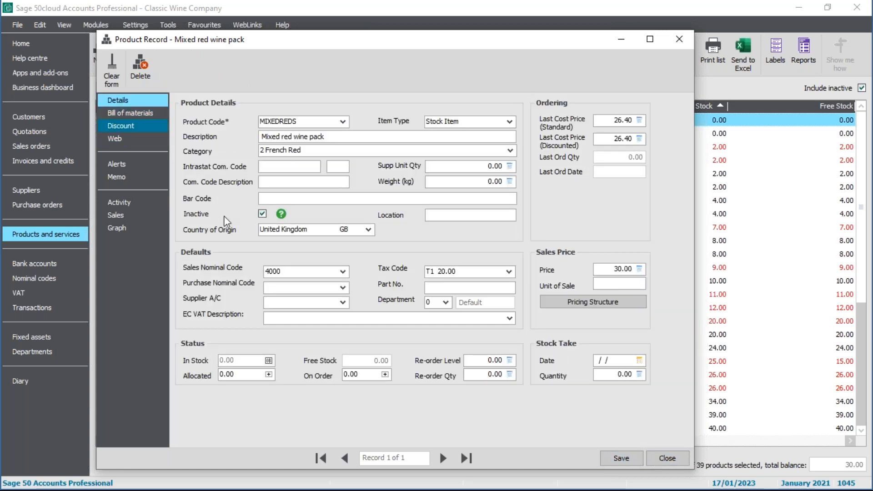
left_click(665, 456)
left_click(389, 280)
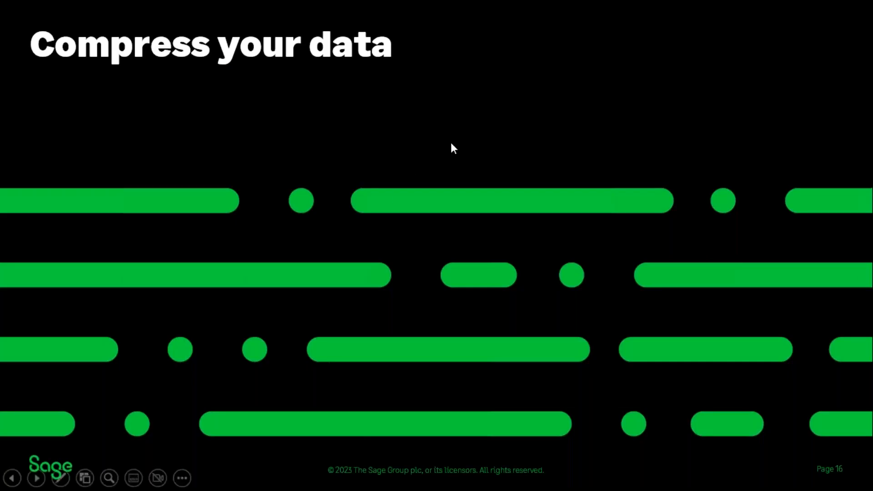
left_click(449, 133)
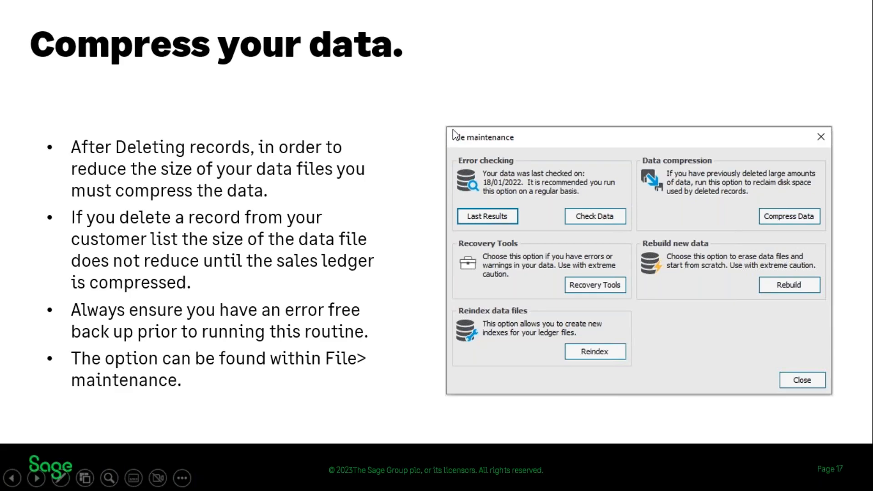